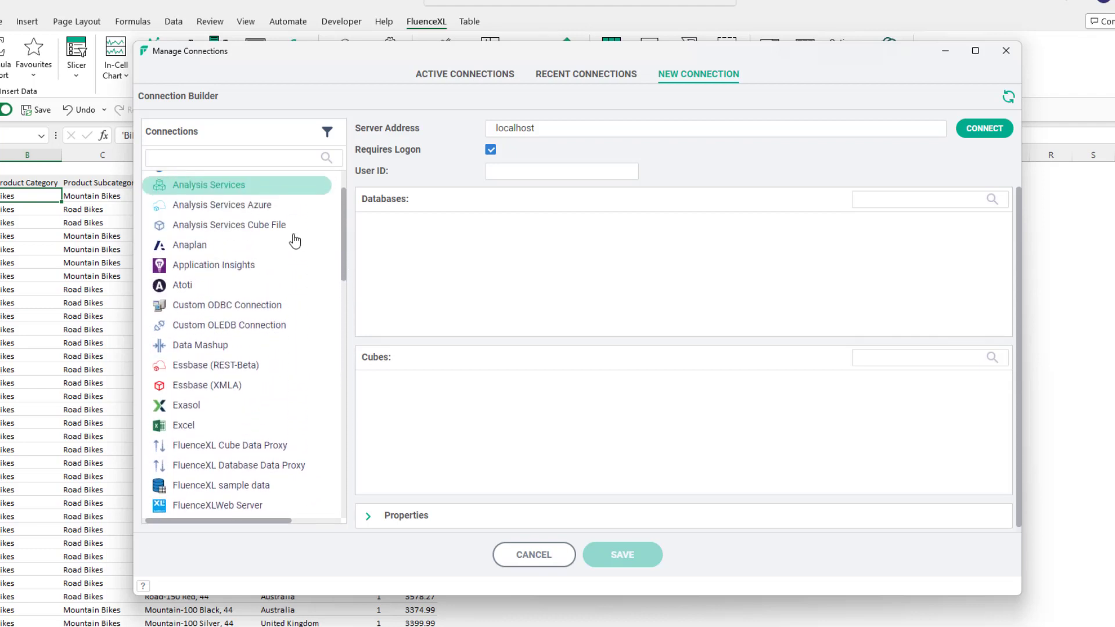
click(282, 245)
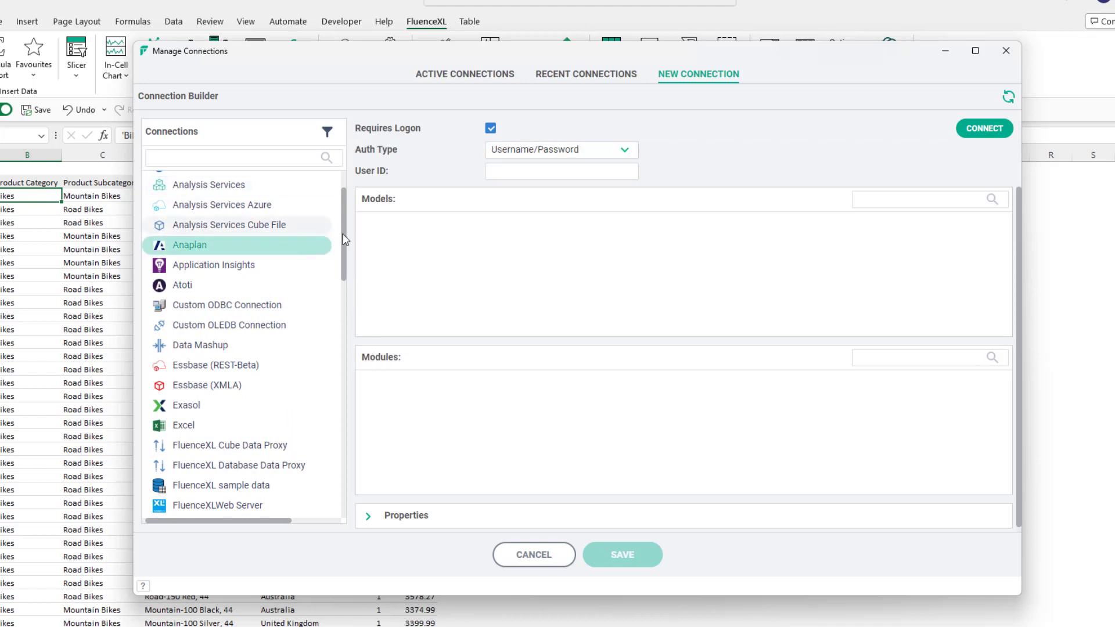
drag(344, 244, 345, 362)
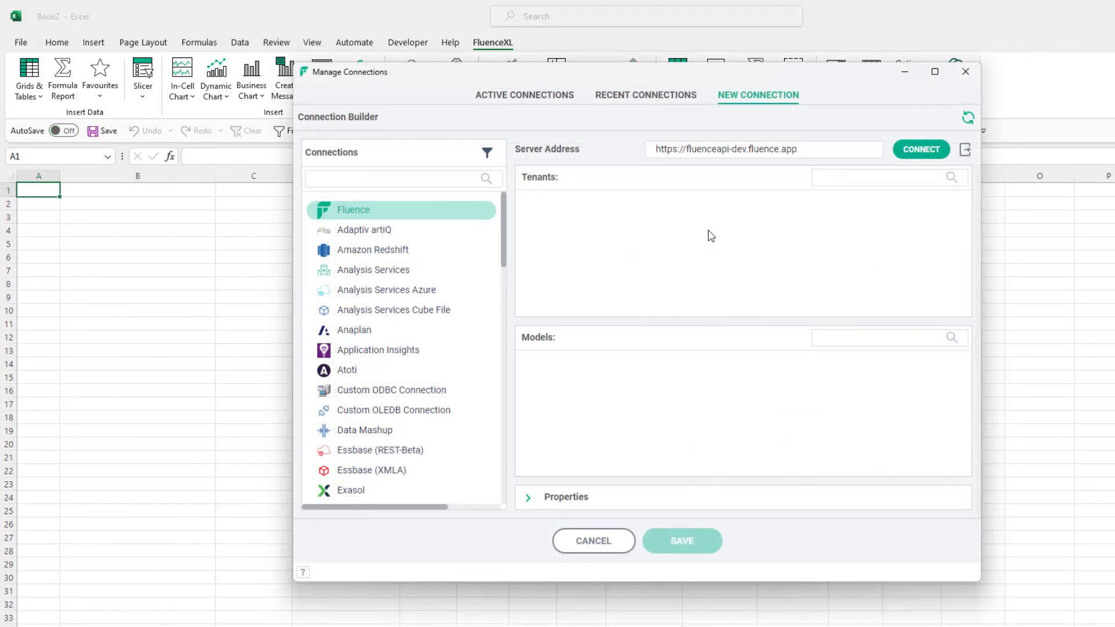
Create and save a Microsoft SQL Server connection to the AdventureWorksDW database on localhost
scroll(439, 296, down, 4)
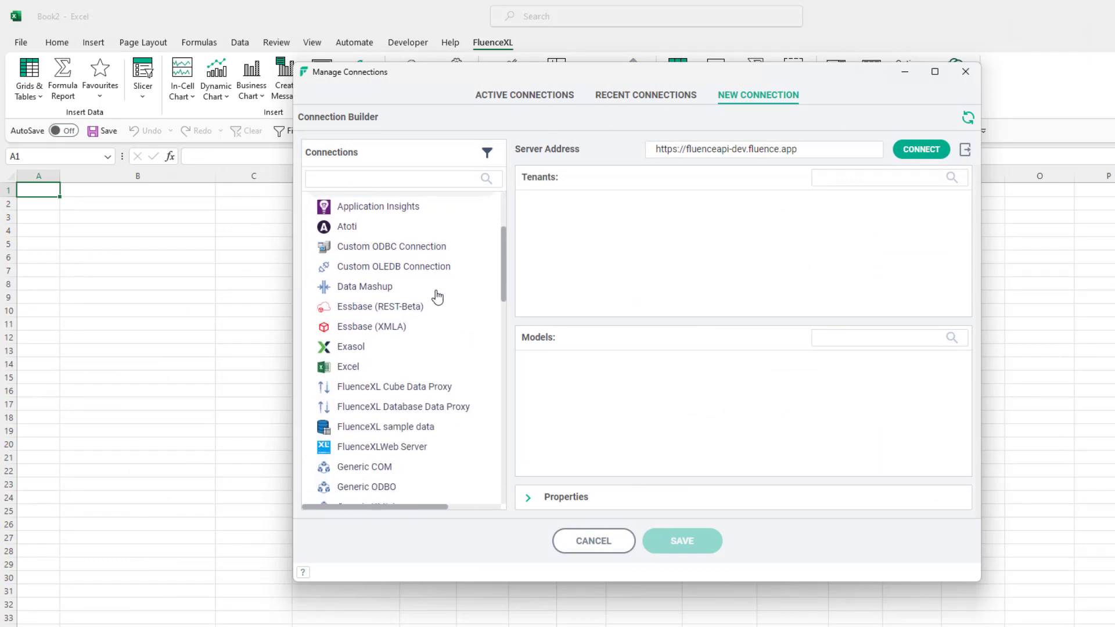
scroll(439, 296, down, 4)
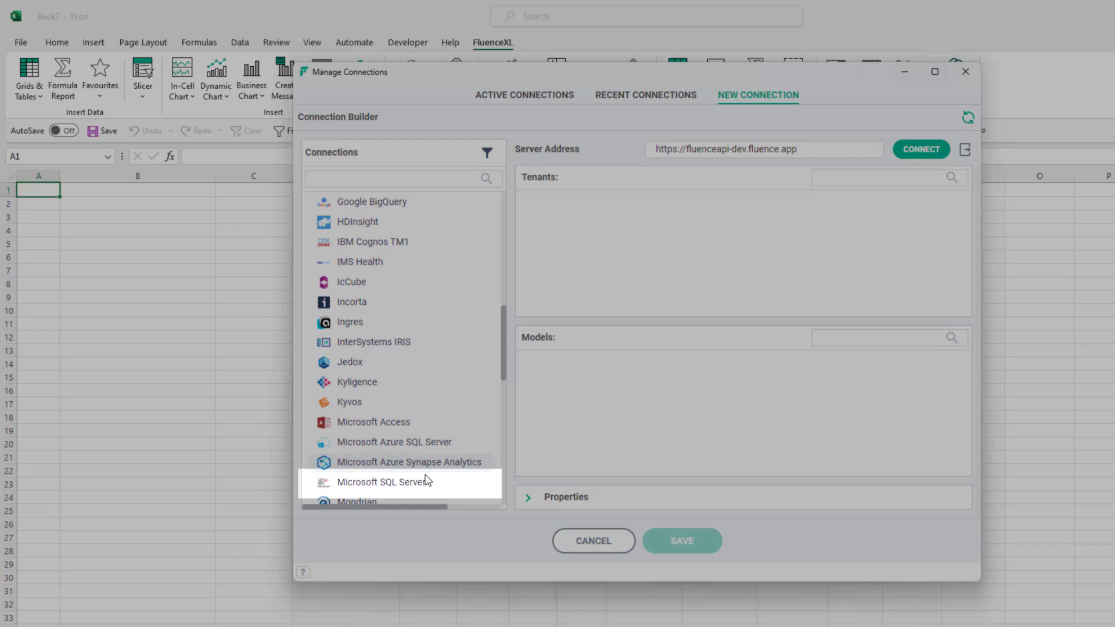
click(423, 485)
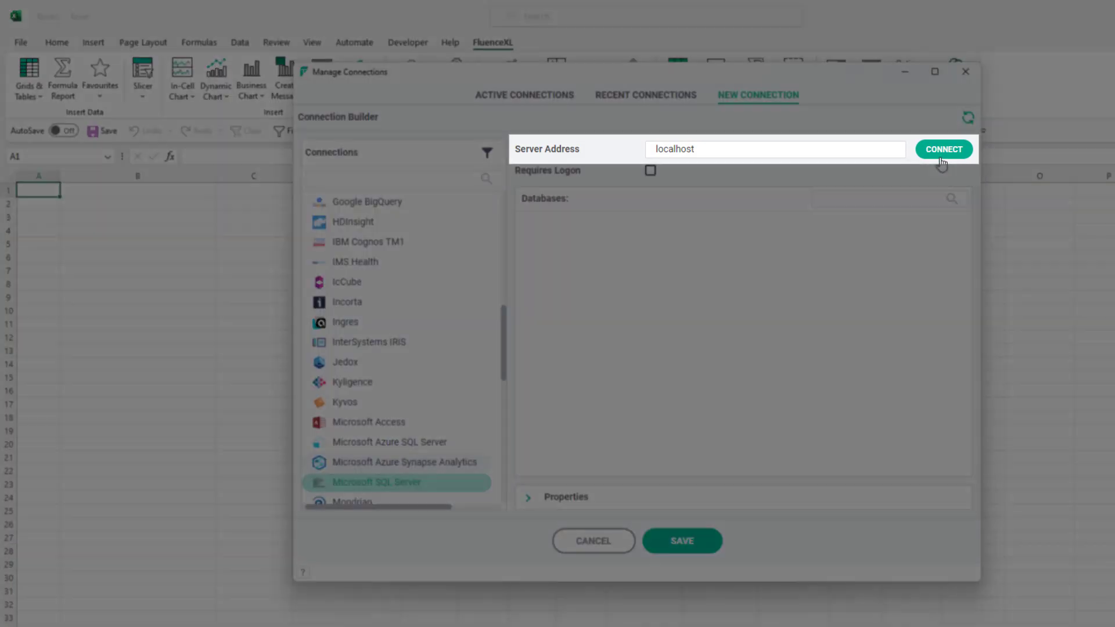
click(943, 152)
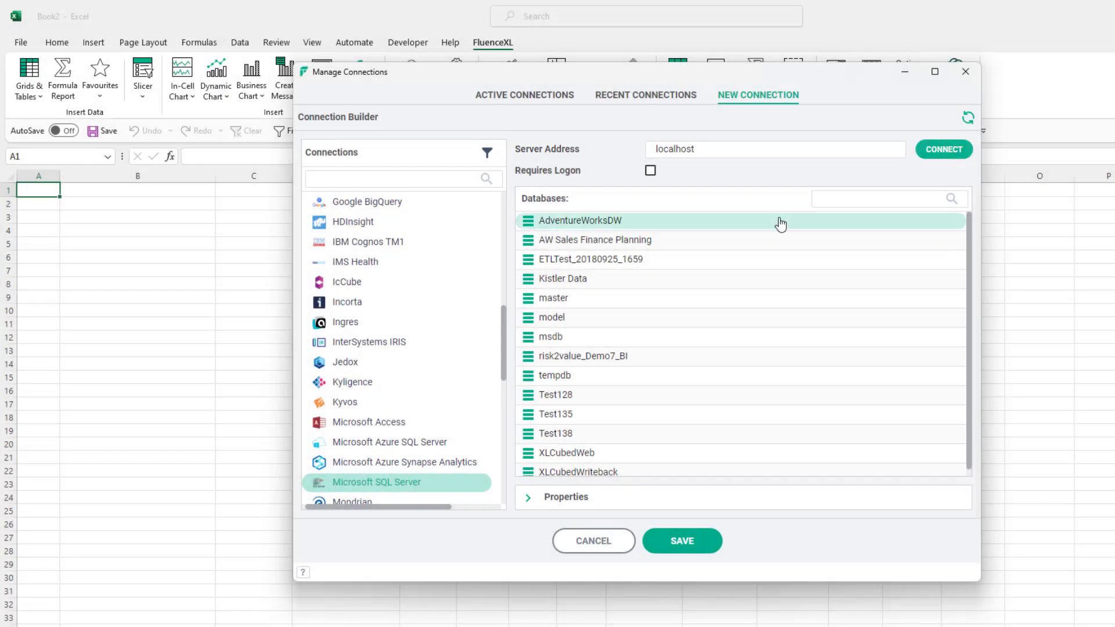
click(781, 225)
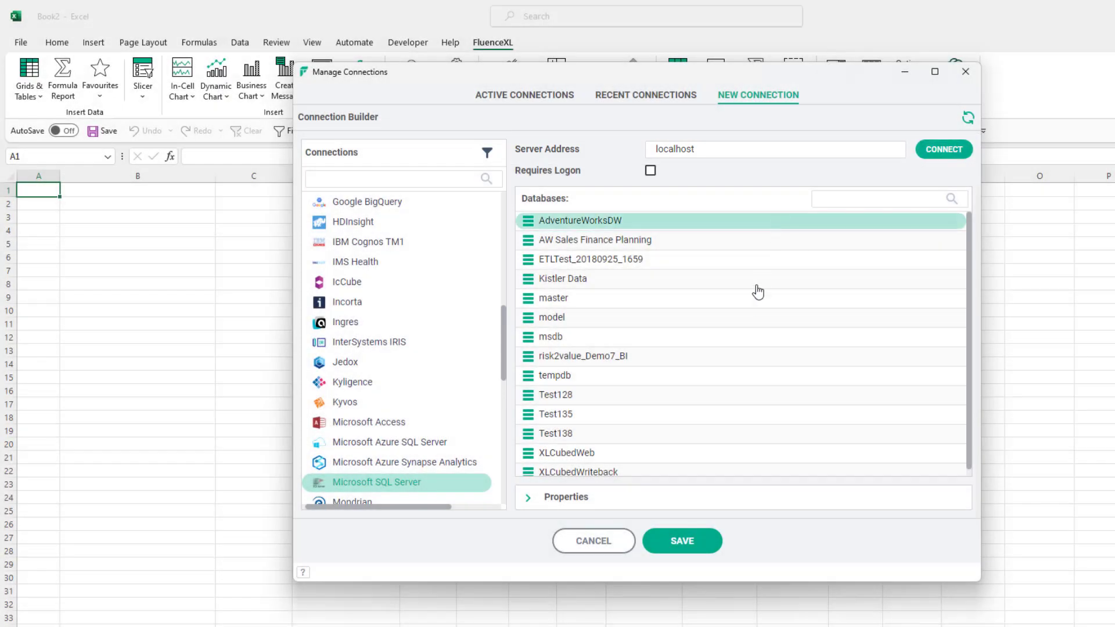
click(690, 544)
click(726, 543)
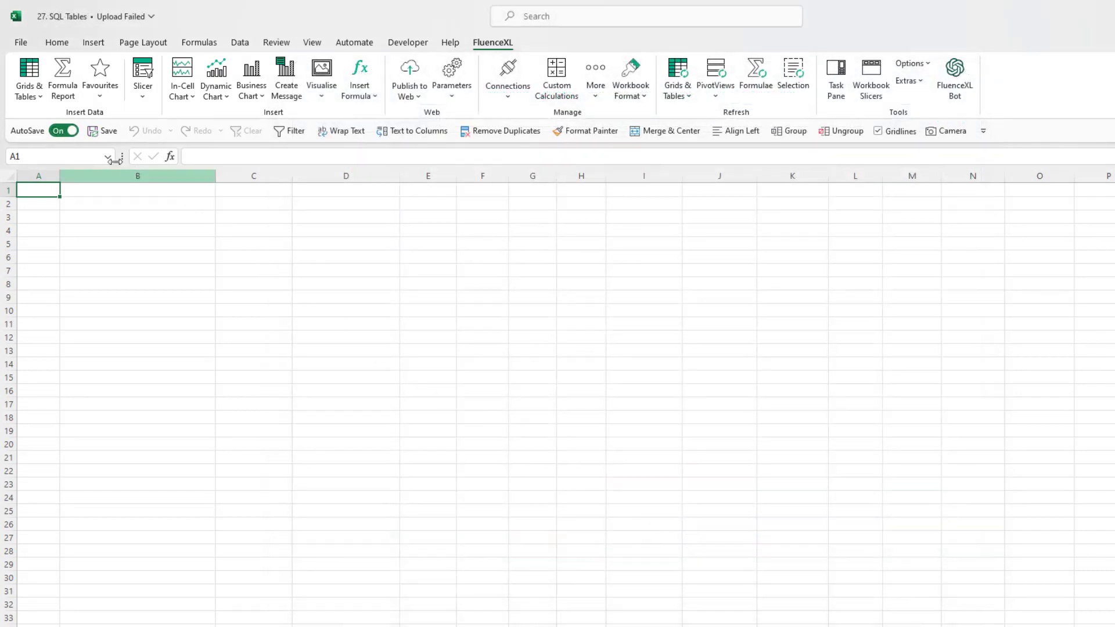
Start a new FluenceXL table at cell A1 and expand the dbo schema's tables and views under AdventureWorksDW
click(29, 93)
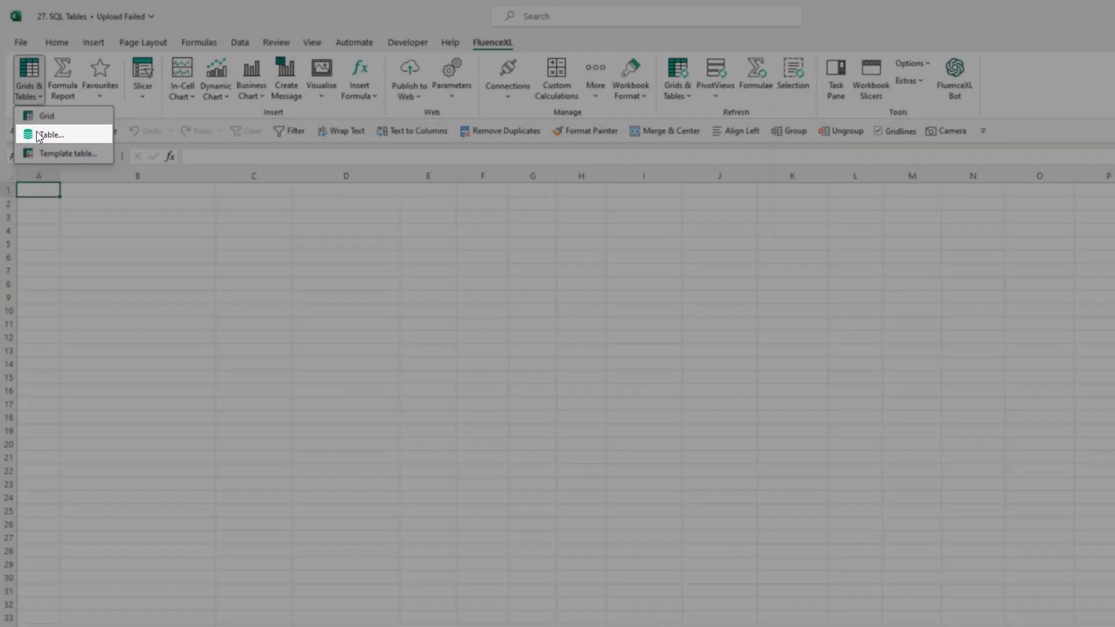
click(41, 134)
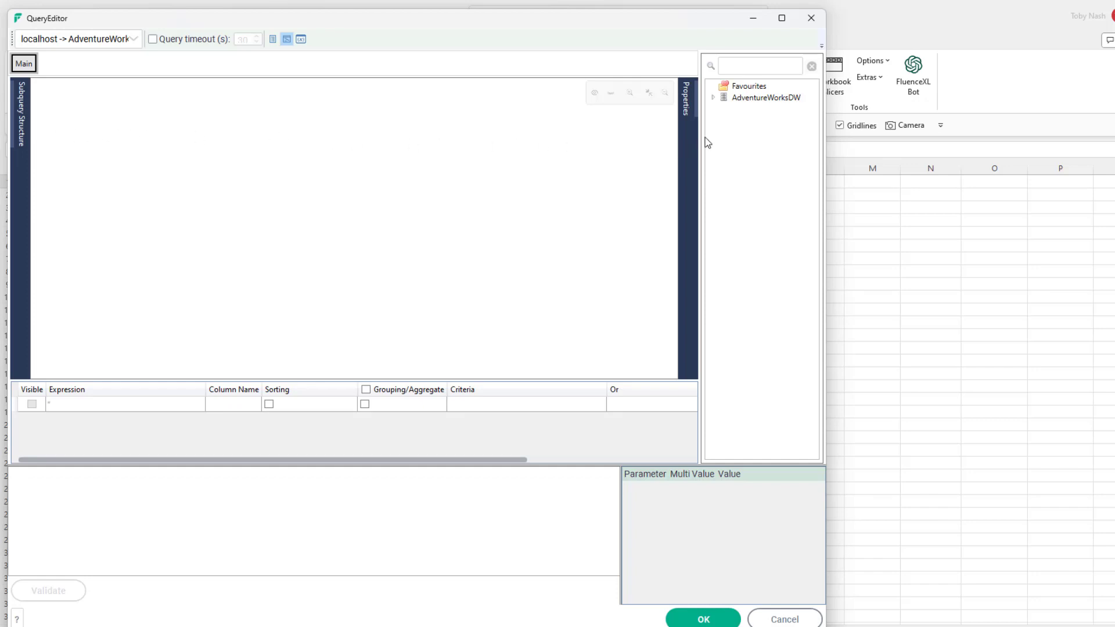
drag(702, 138, 668, 121)
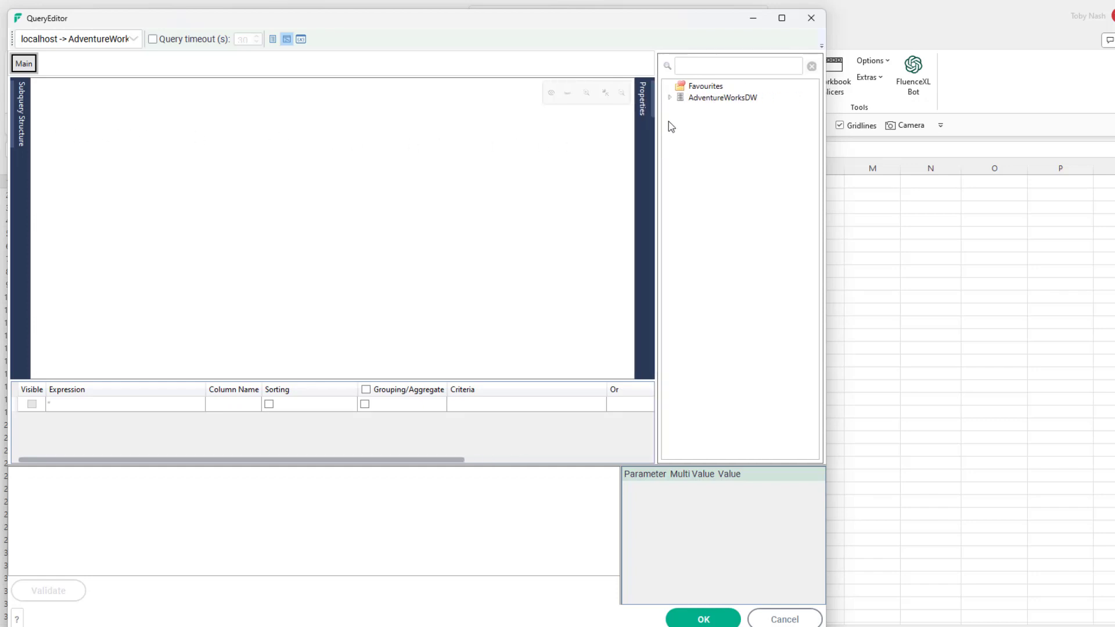
click(670, 98)
click(680, 110)
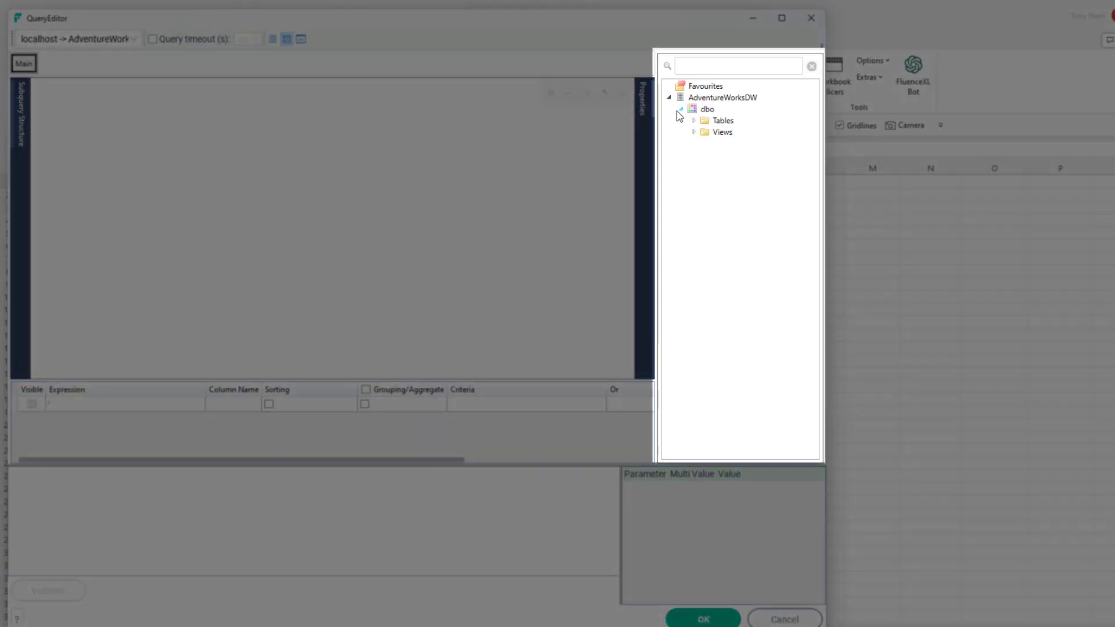
click(694, 132)
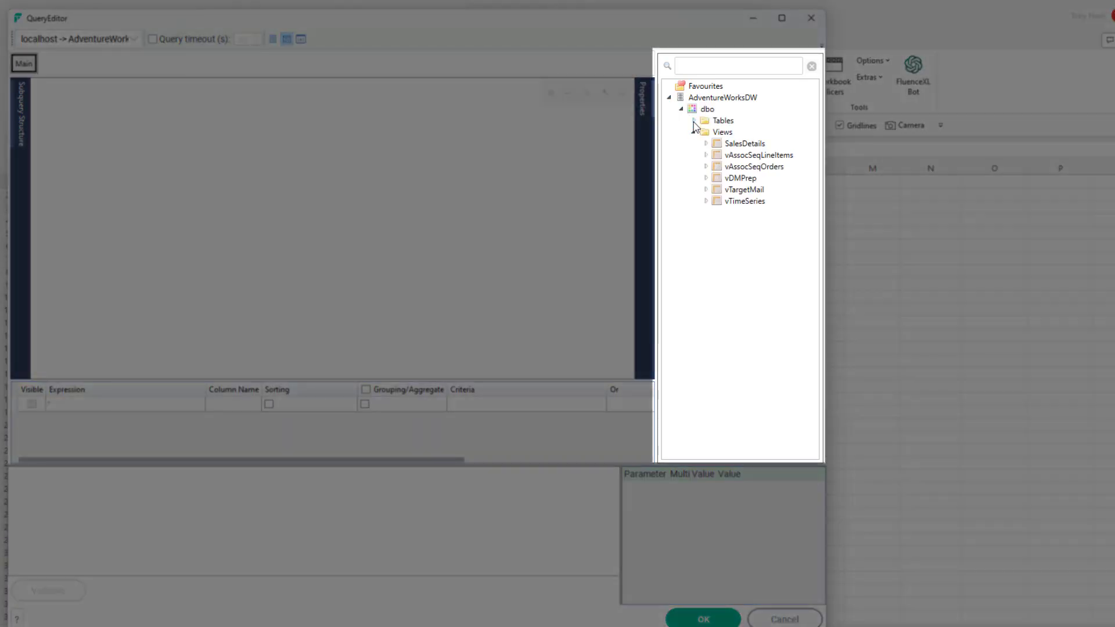
click(694, 121)
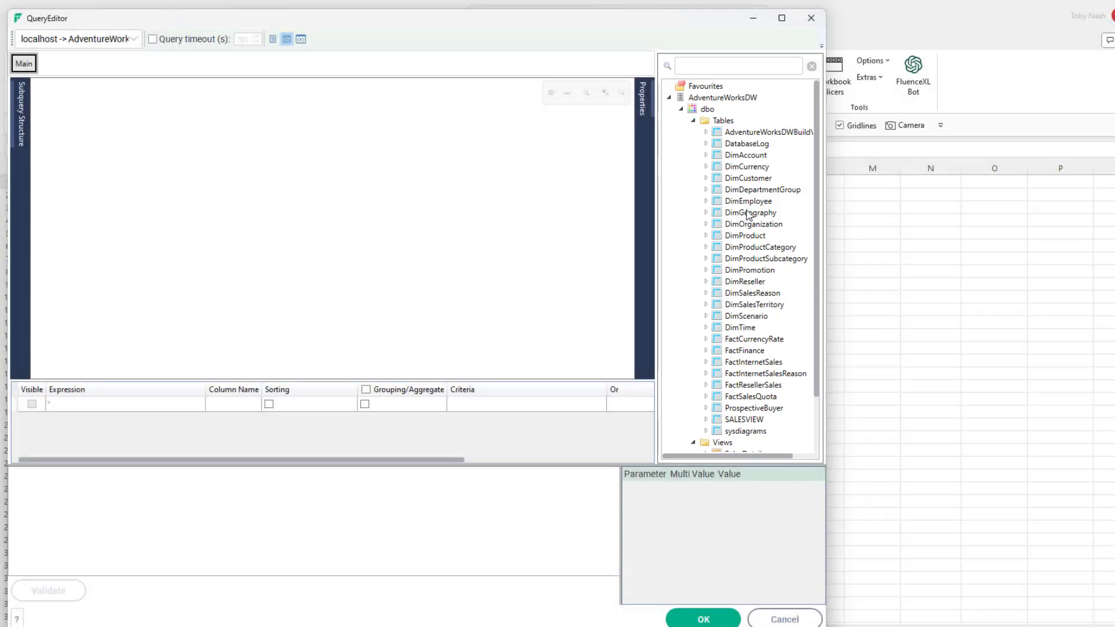
Add the DimGeography table to the query and include its GeographyKey, StateProvinceName, EnglishCountryRegionName and CountryRegionCode columns
drag(750, 213, 53, 96)
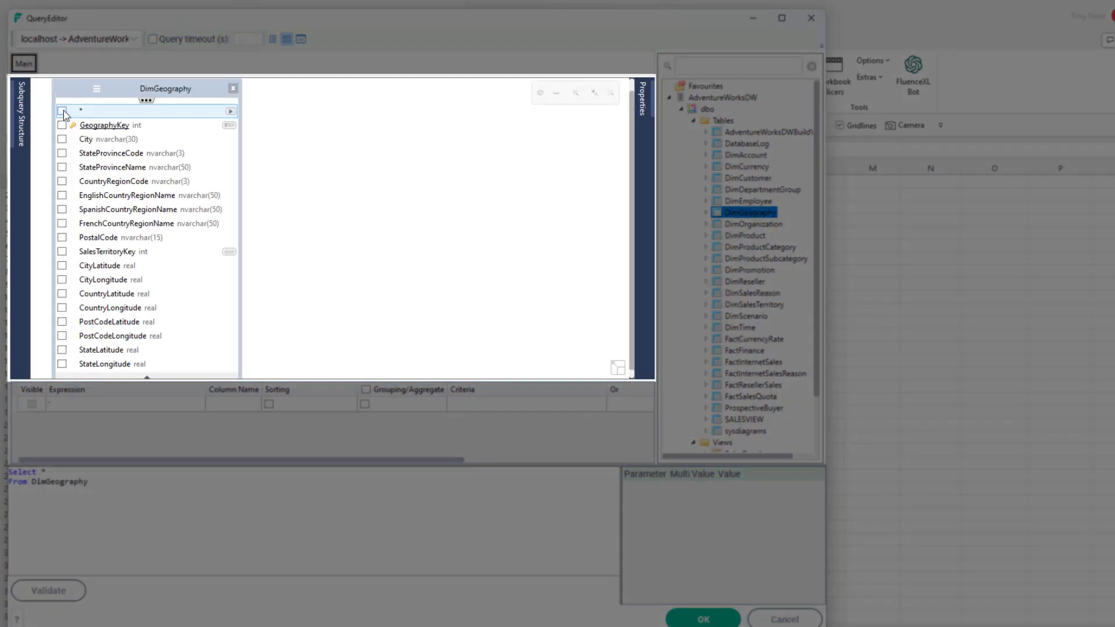
click(62, 111)
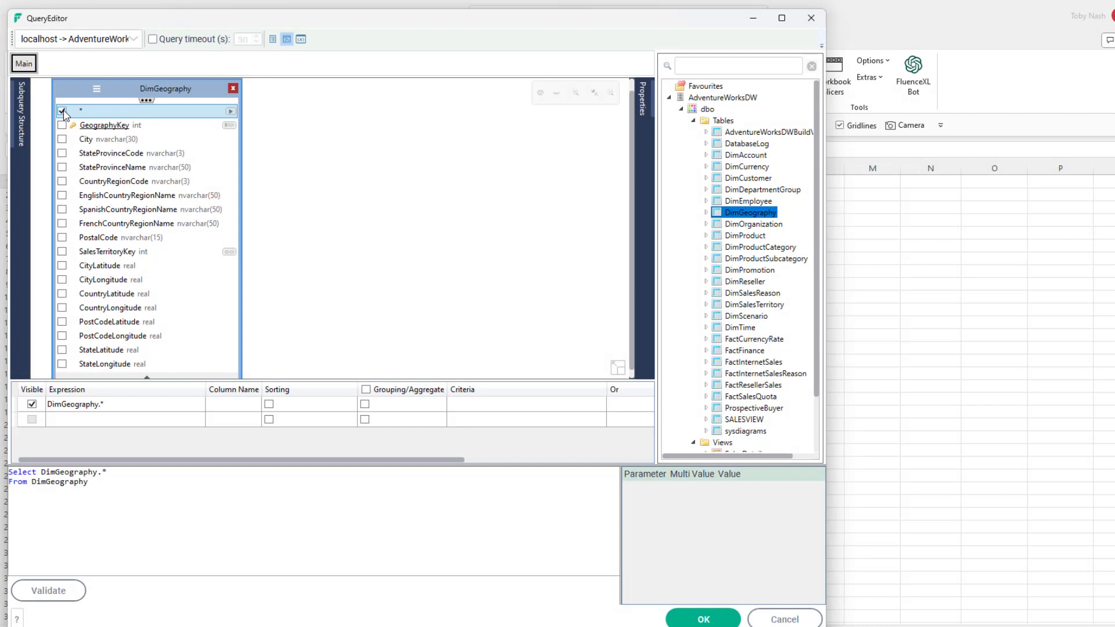
click(62, 111)
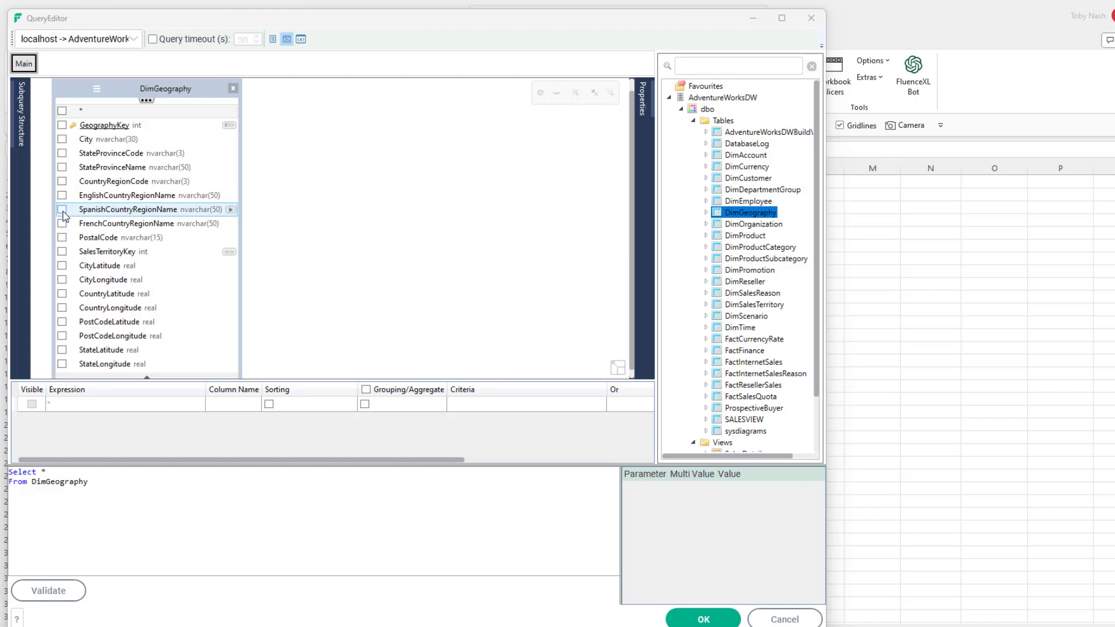
click(62, 124)
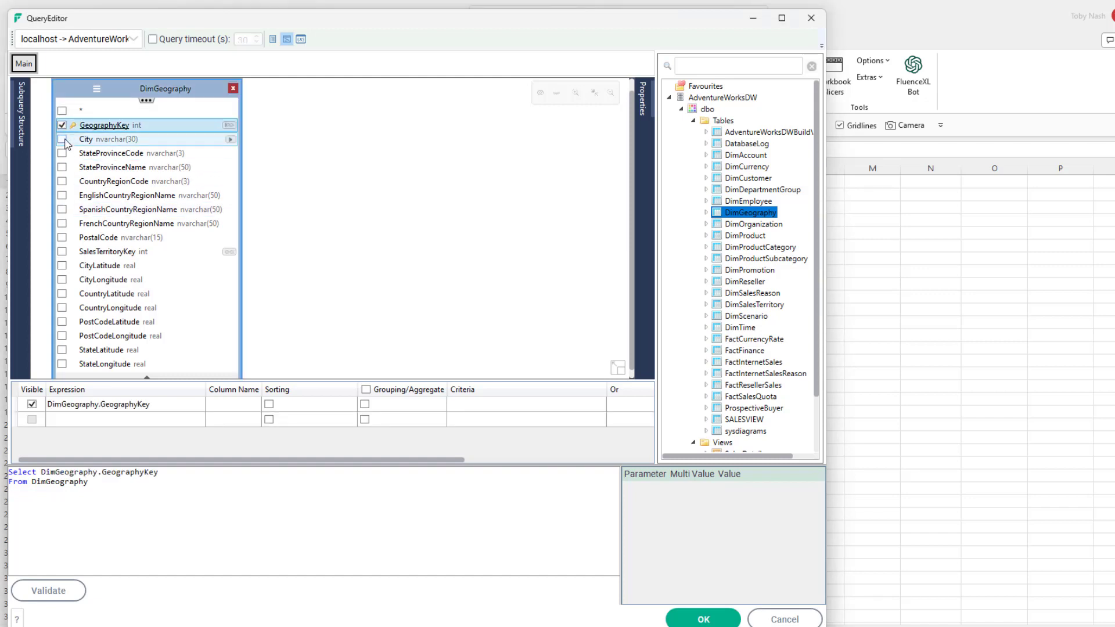
click(62, 168)
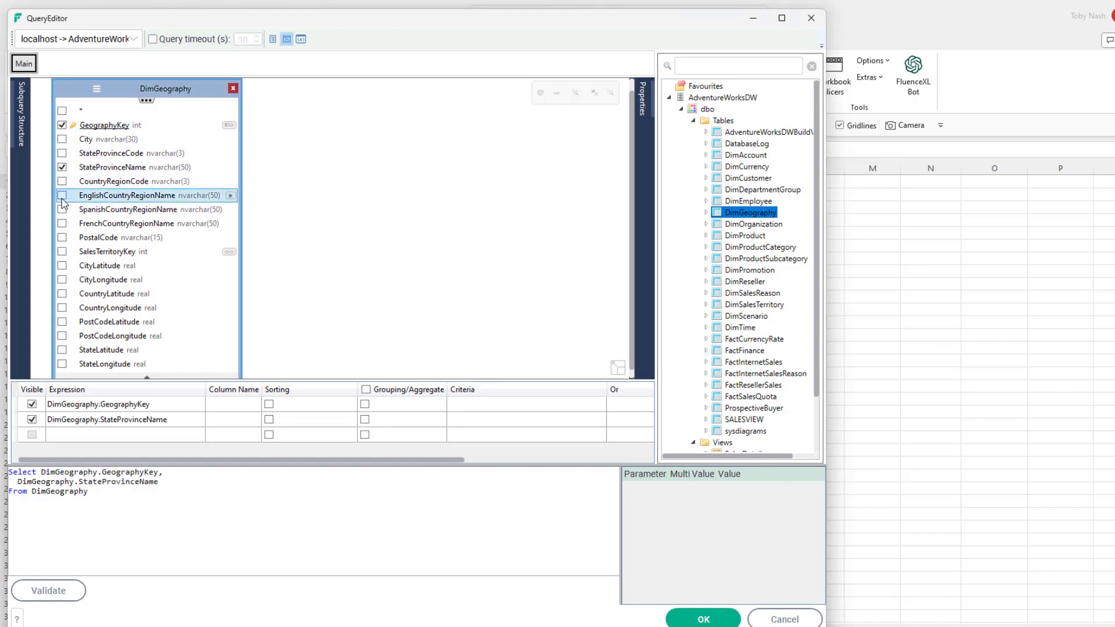
click(62, 195)
click(62, 181)
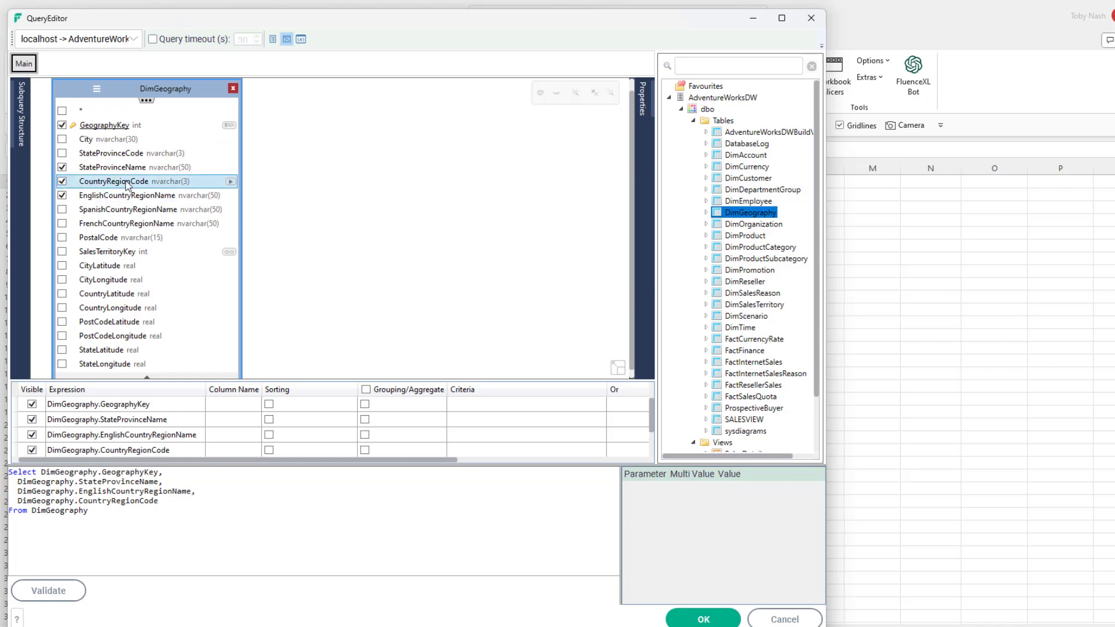
Add the DimCustomer table to the query and include its CustomerKey, FirstName, LastName and YearlyIncome columns
drag(756, 183, 362, 139)
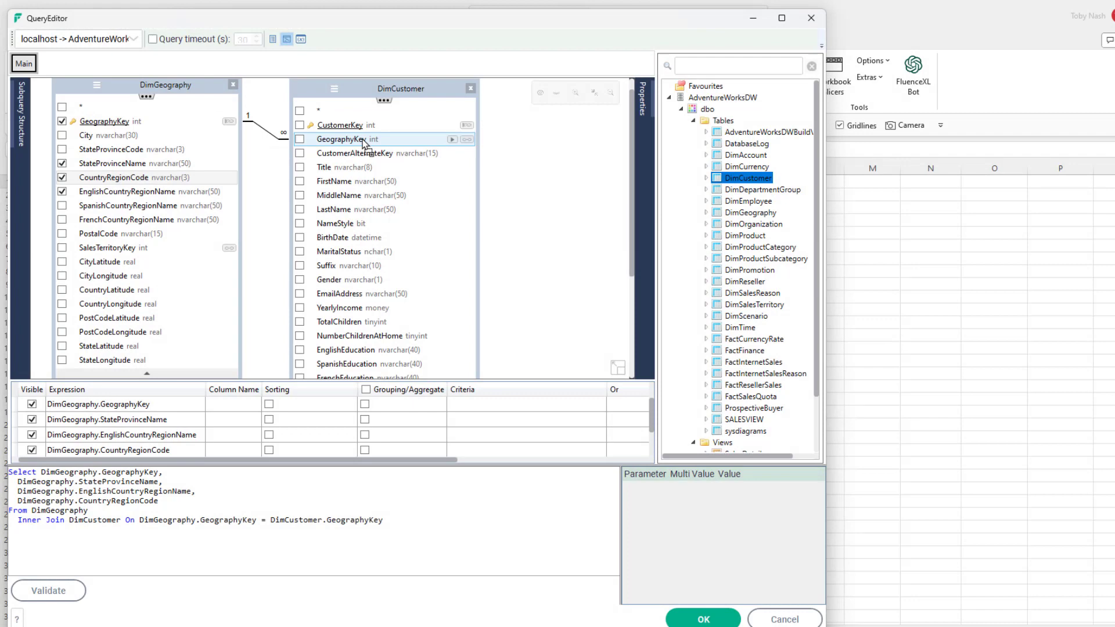
click(300, 125)
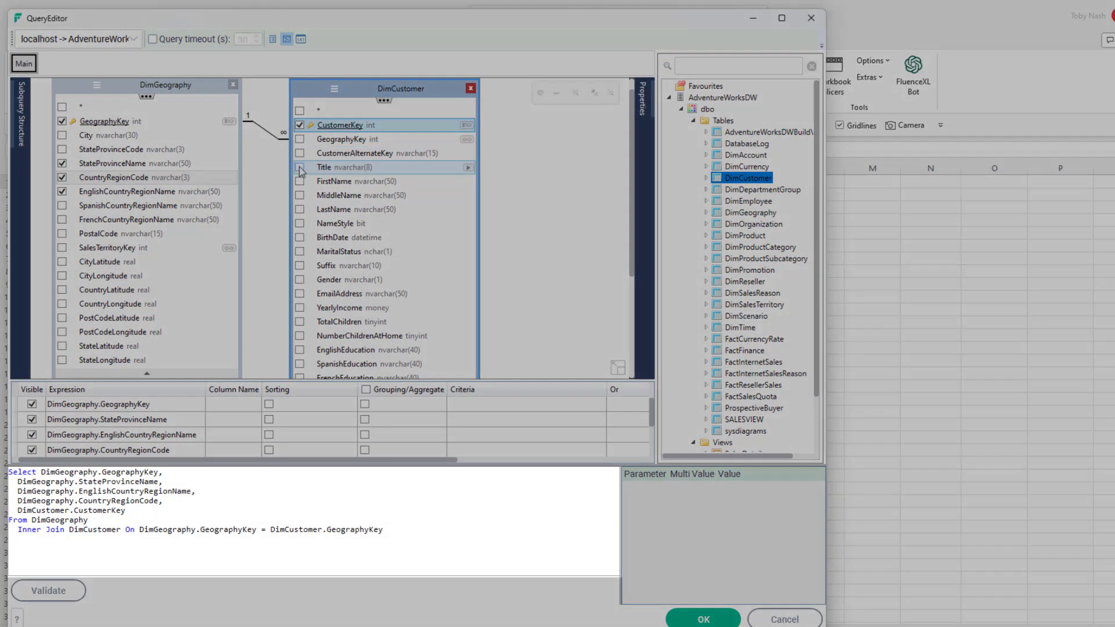
click(300, 182)
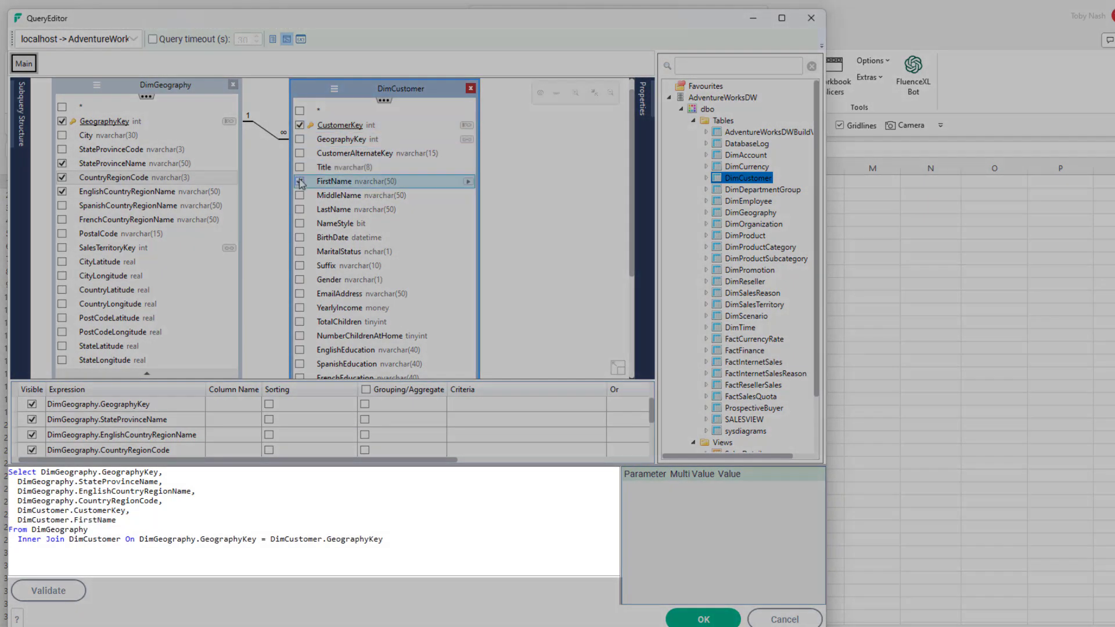
click(300, 209)
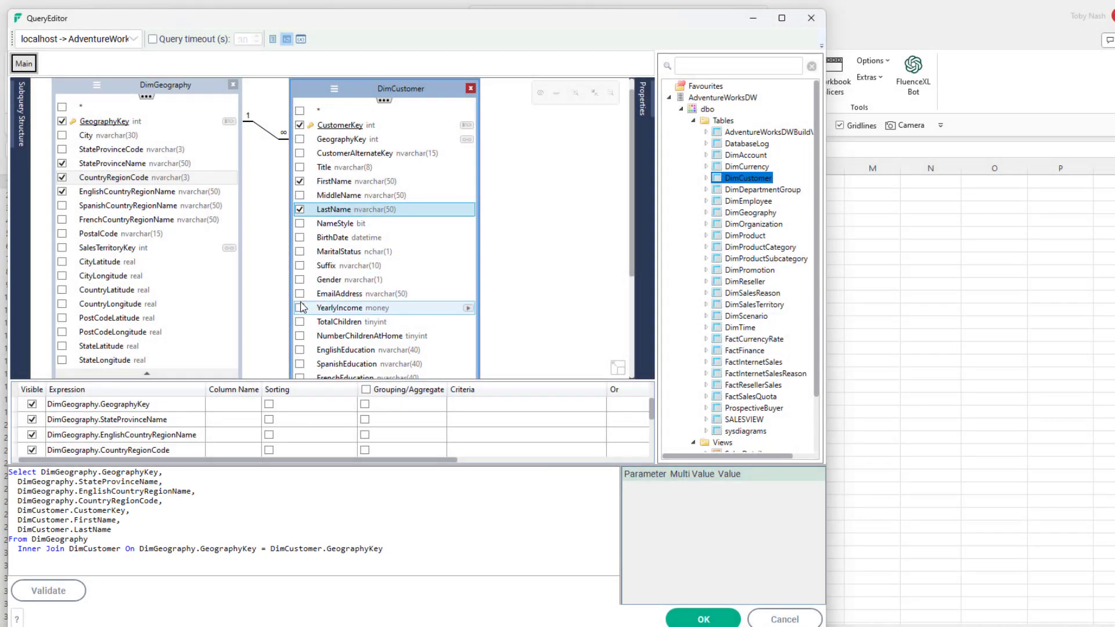
click(299, 308)
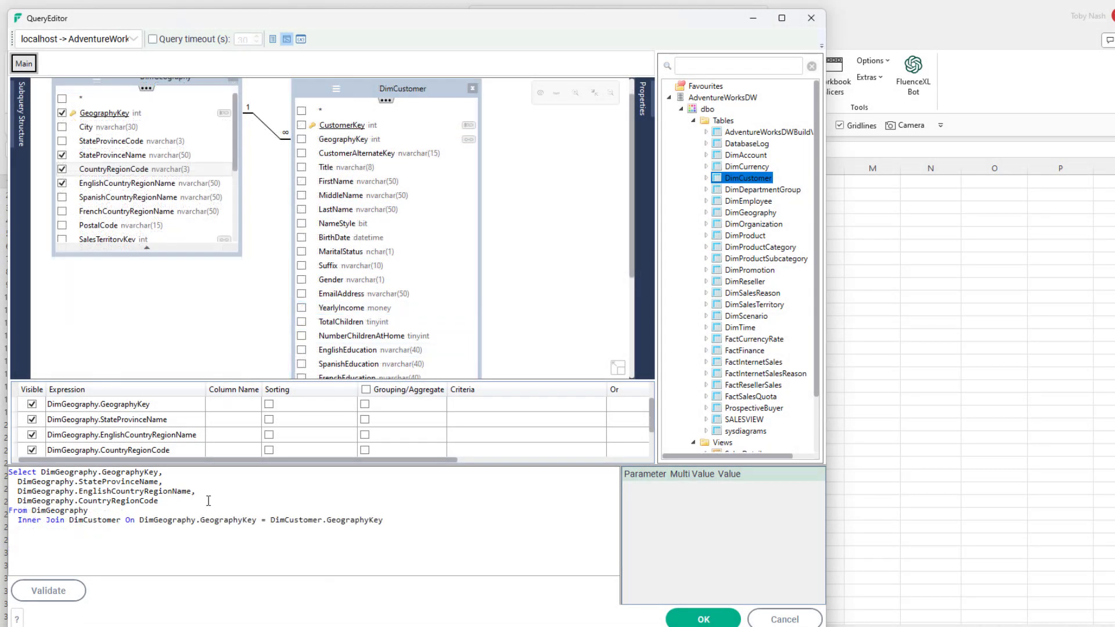
Replace the SQL to select DimCustomer's CustomerKey, FirstName, LastName, YearlyIncome, EnglishOccupation, NumberCarsOwned and CommuteDistance alongside the geography columns, and insert the table
key(ctrl+a)
text(Select DimGeography.GeographyKey,   DimGeography.StateProvinceName,   DimGeography.EnglishCountryRegionName,   DimGeography.CountryRegionCode,   DimCustomer.CustomerKey,   DimCustomer.FirstName,   DimCustomer.LastName,   DimCustomer.YearlyIncome,   DimCustomer.EnglishOccupation,   DimCustomer.NumberCarsOwned,   DimCustomer.CommuteDistance From DimGeography   Inner Join DimCustomer On DimGeography.GeographyKey = DimCustomer.GeographyKey)
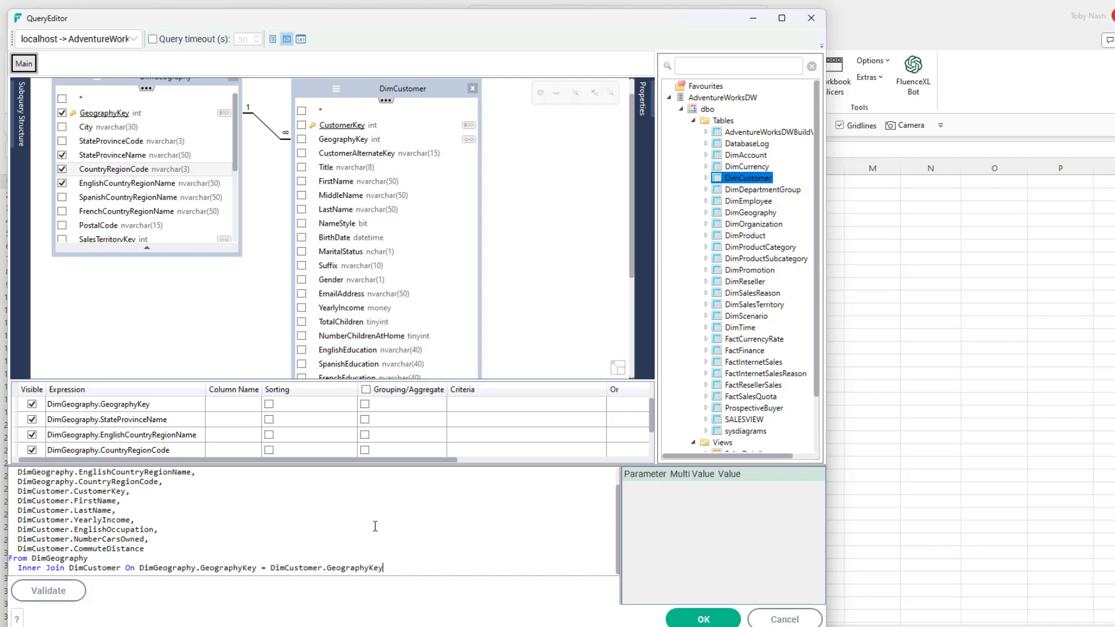
click(695, 619)
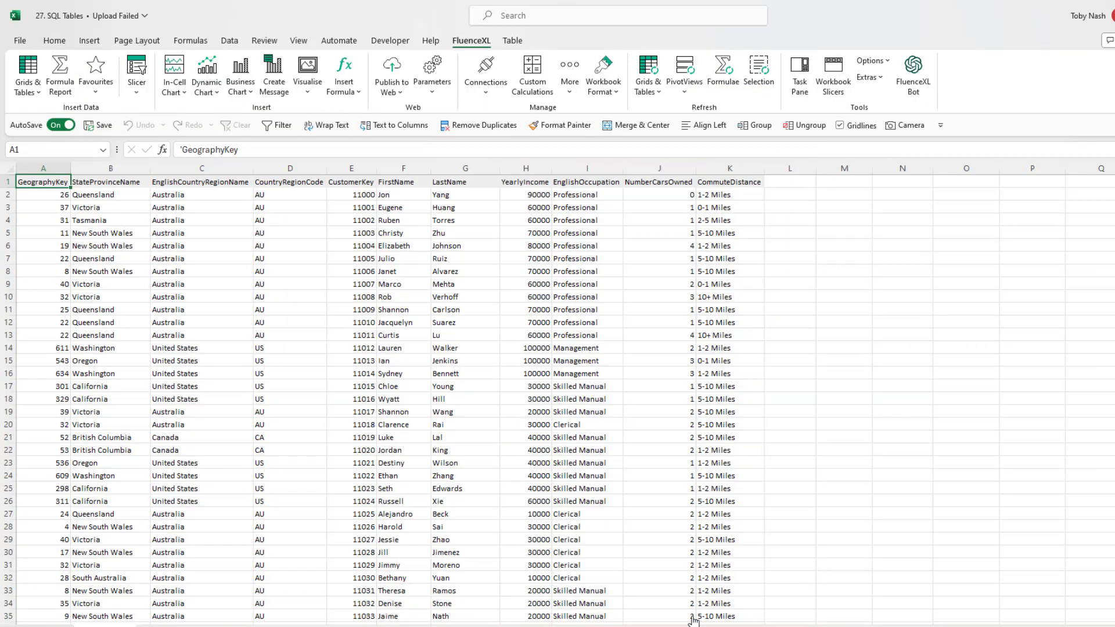
Select a cell inside the inserted table and reopen its query design
click(284, 197)
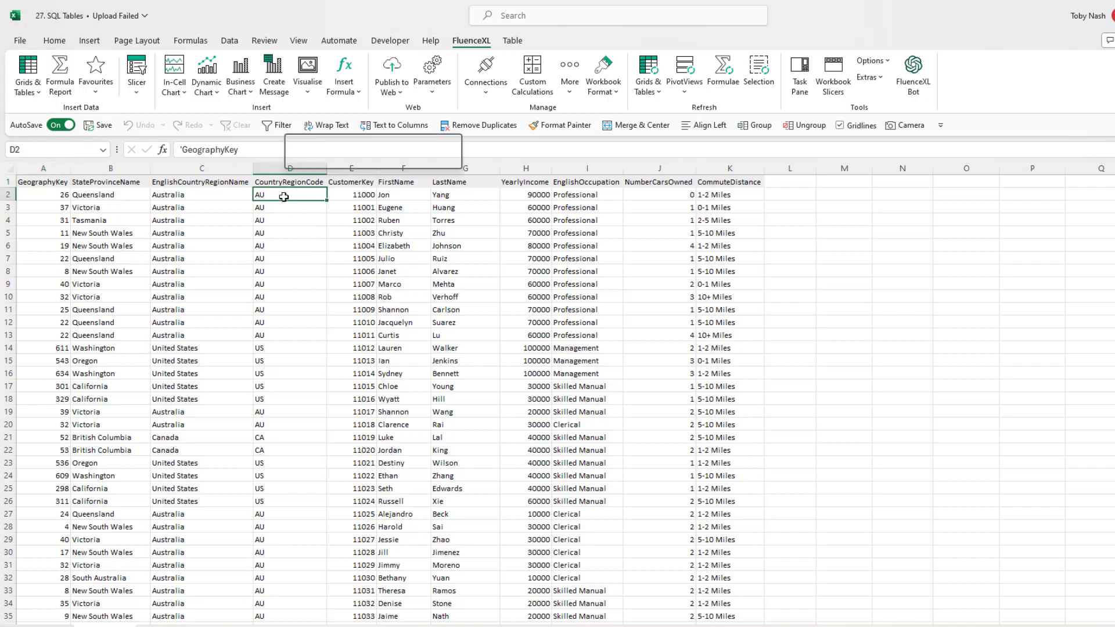
right_click(284, 197)
mouse_move(326, 209)
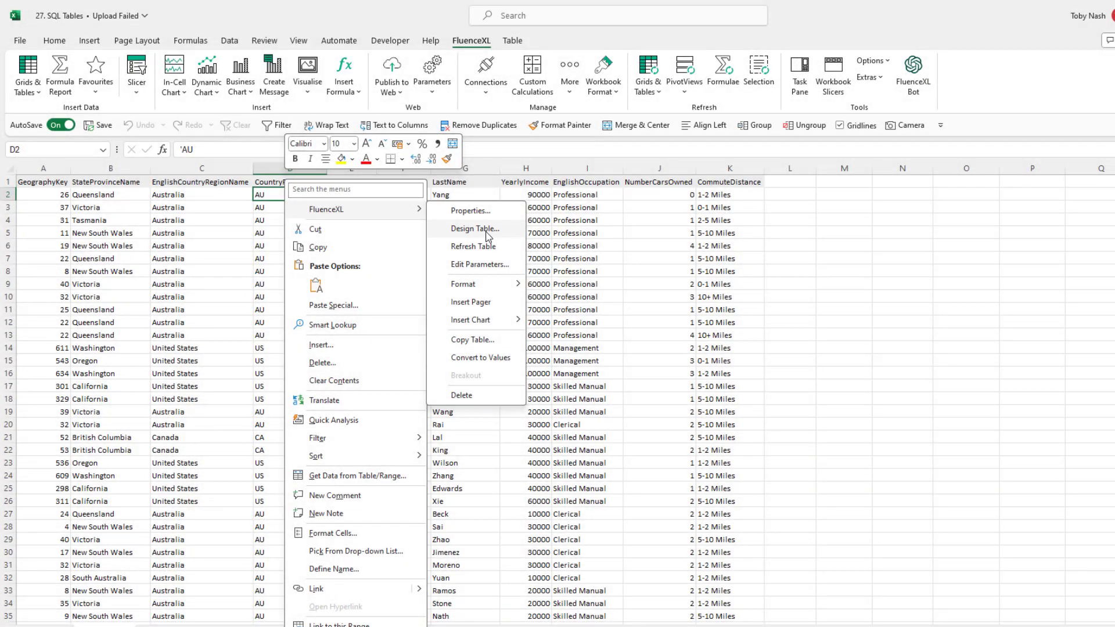
click(513, 41)
click(24, 68)
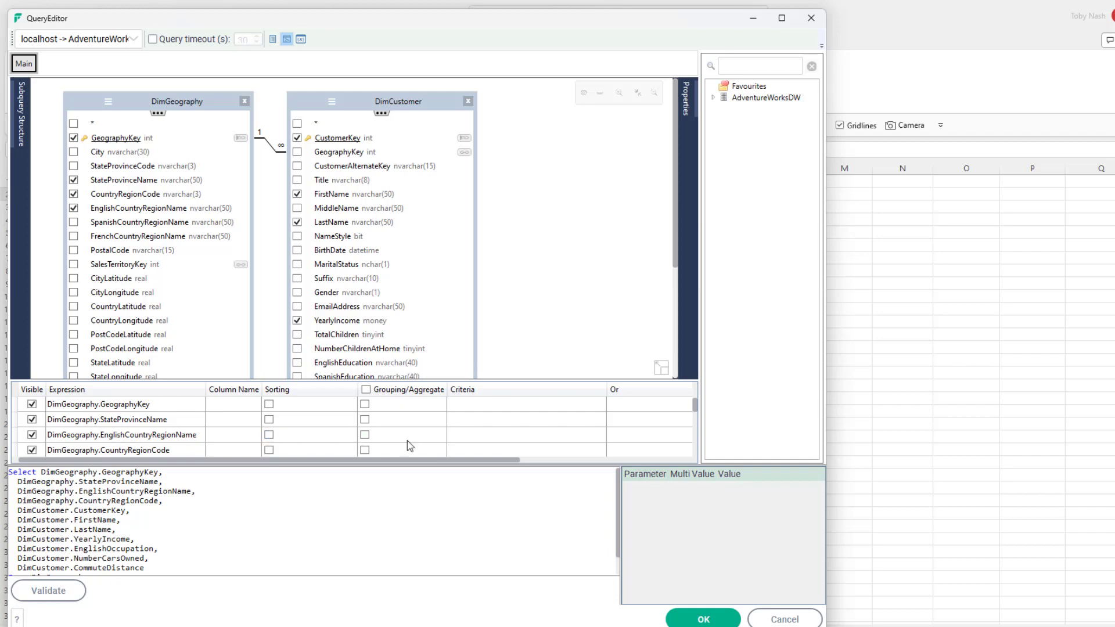
Add the criterion =Australia to EnglishCountryRegionName and apply the edited query to the sheet
click(467, 436)
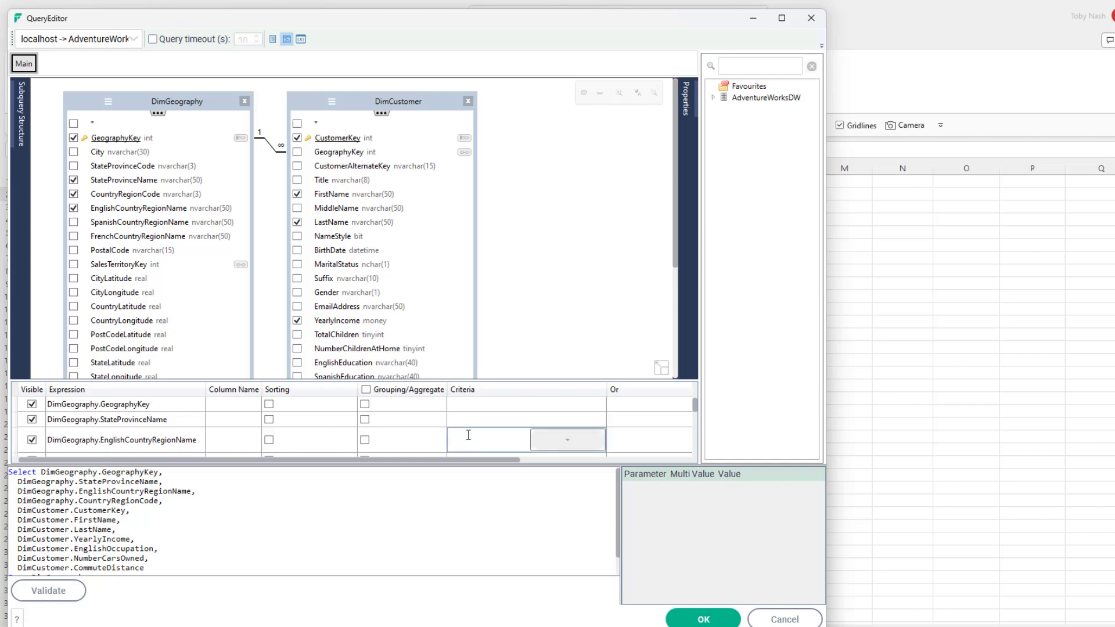
text(=A)
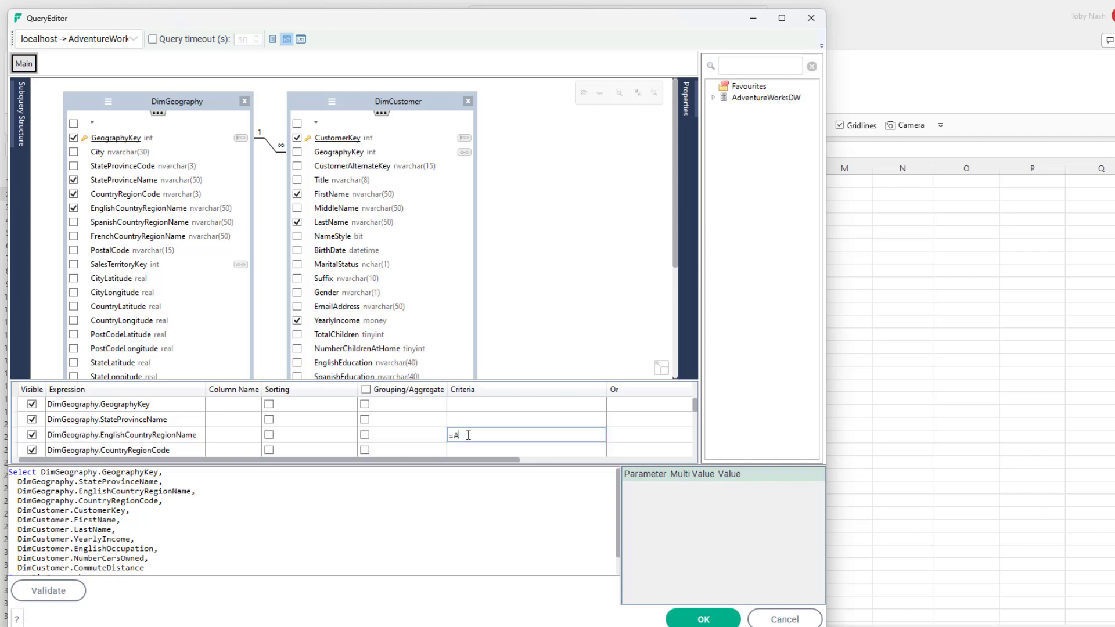
text(ustralia)
click(475, 451)
scroll(394, 526, down, 1)
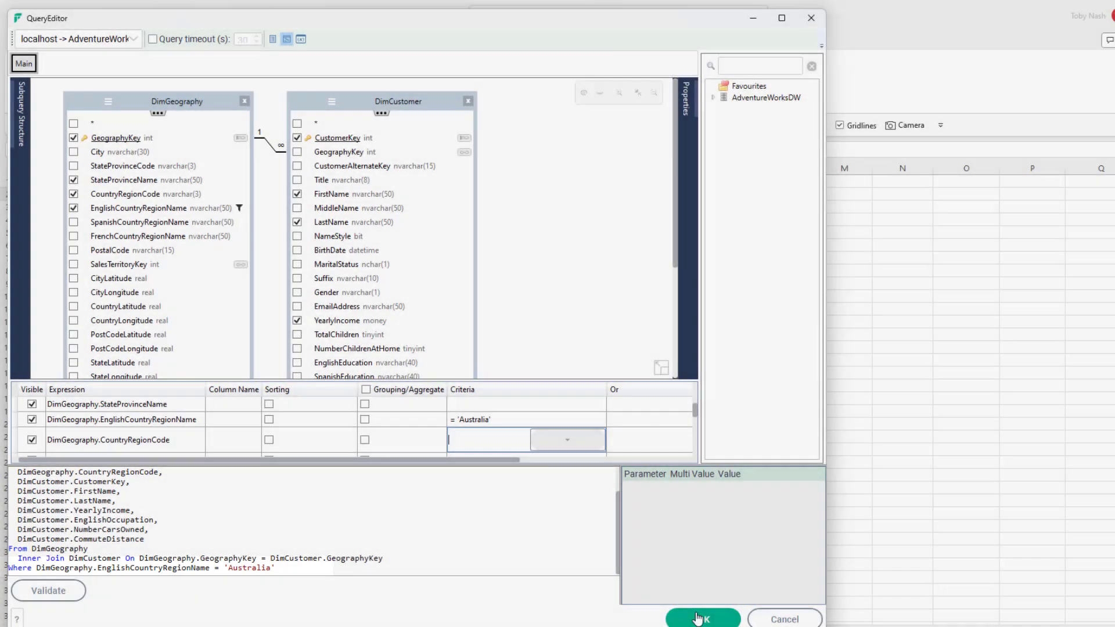
click(699, 619)
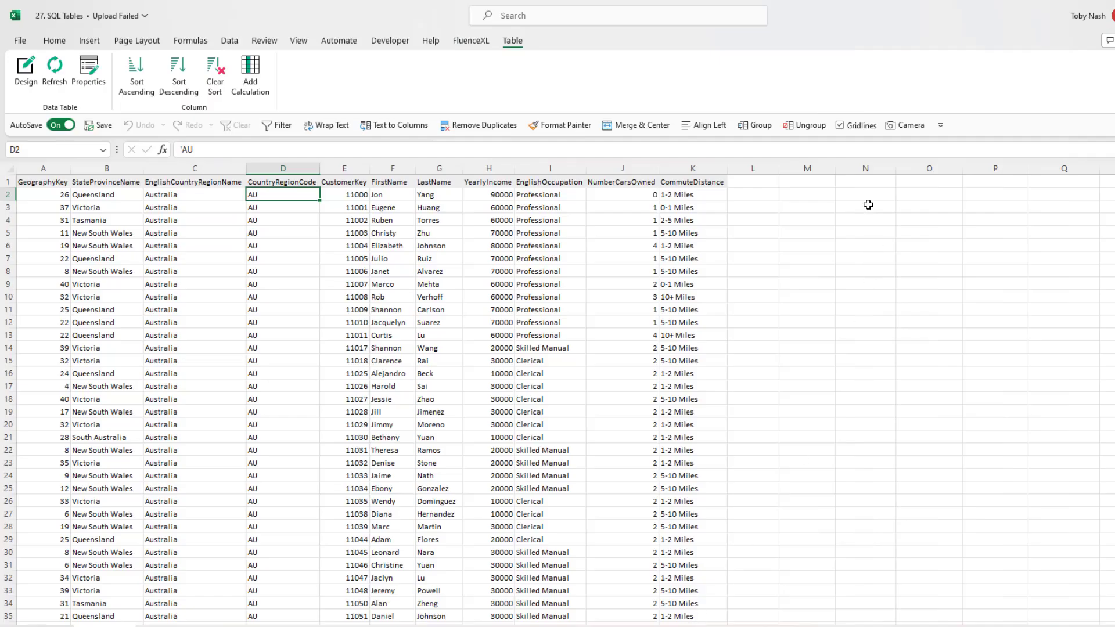
click(851, 179)
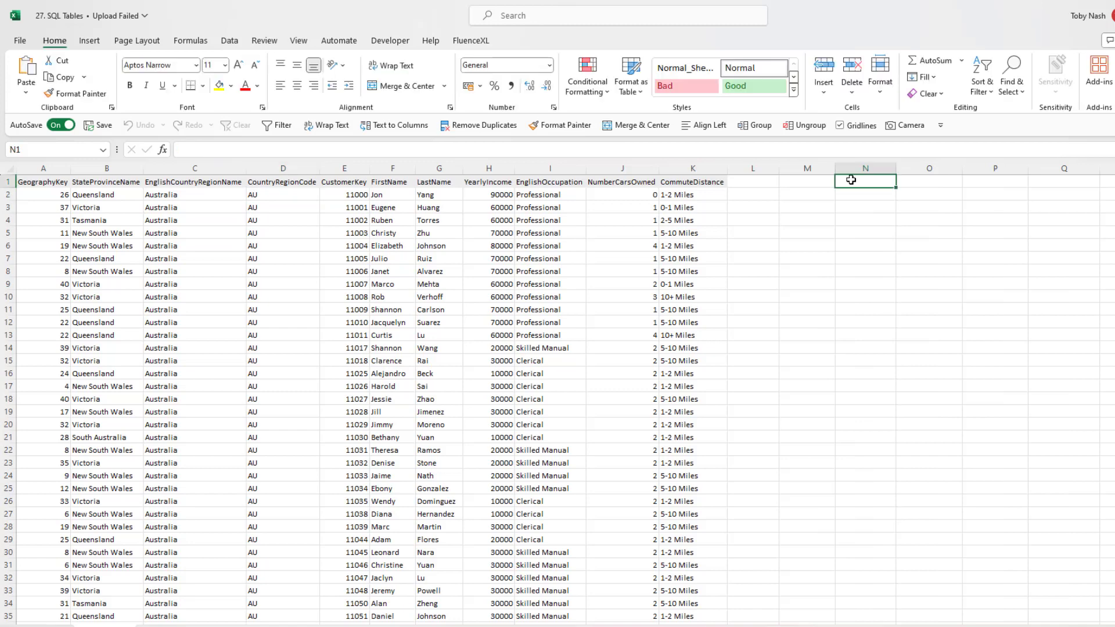
text(United States)
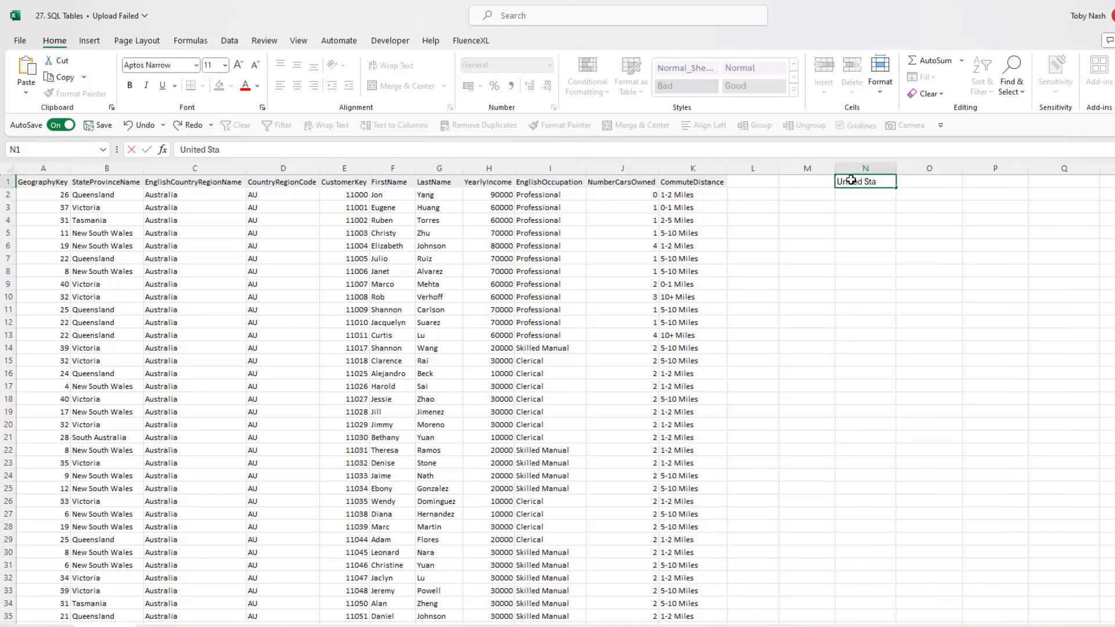
key(Return)
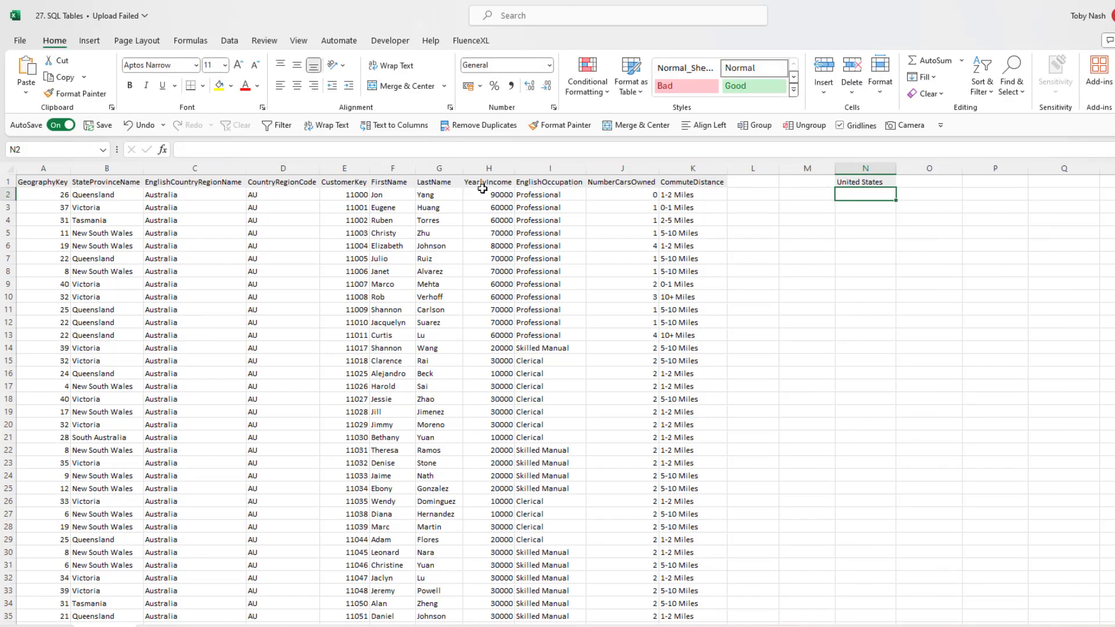
double_click(302, 205)
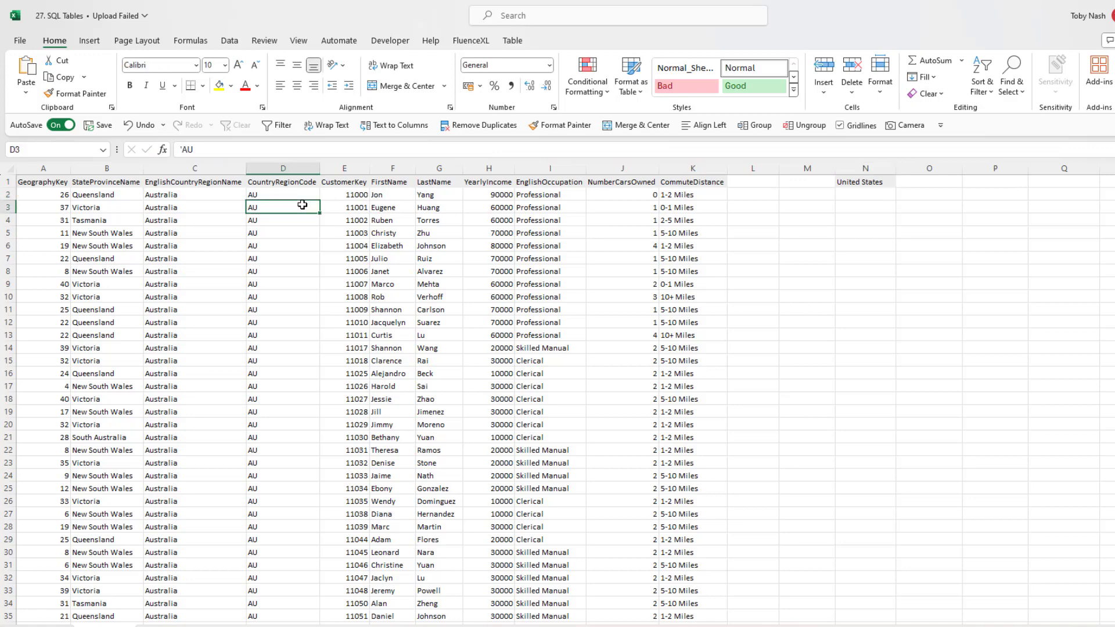
click(503, 442)
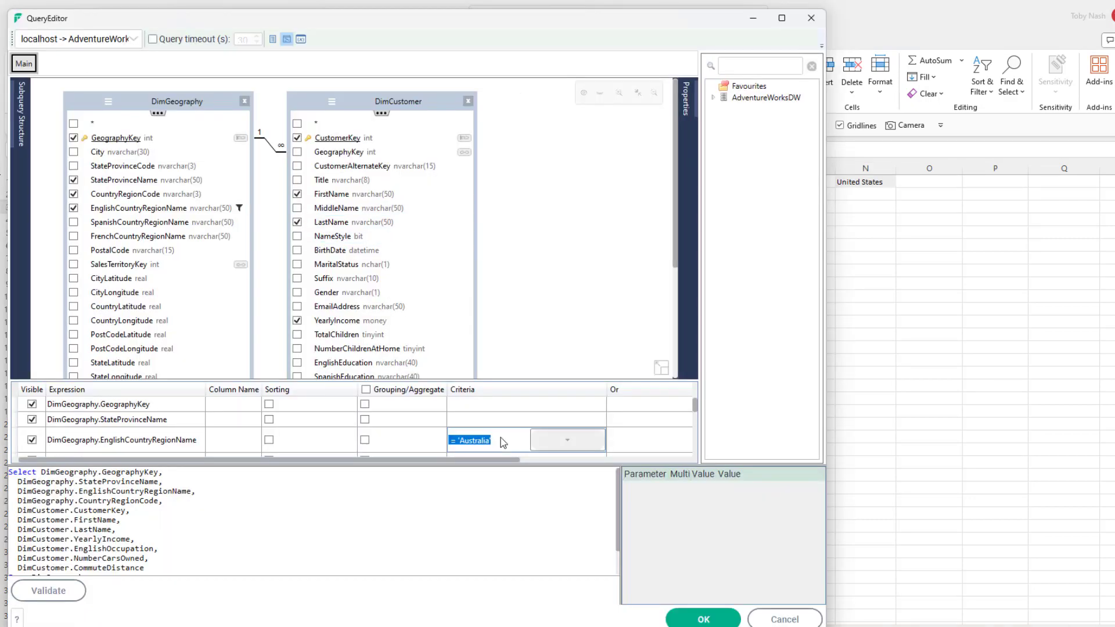
text(= )
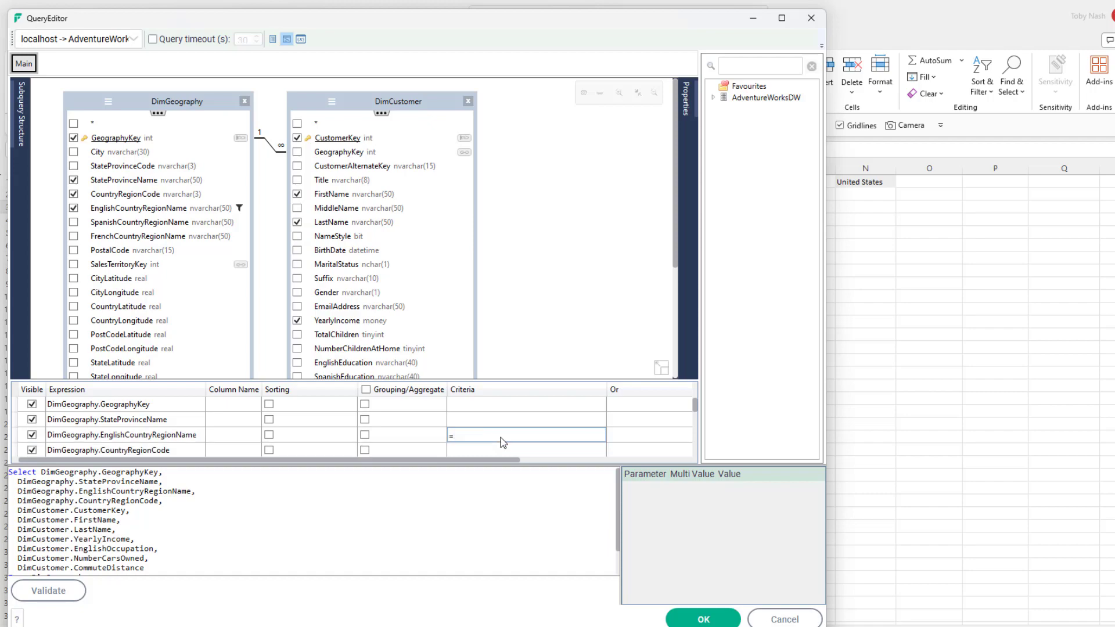
text(@cell)
key(Return)
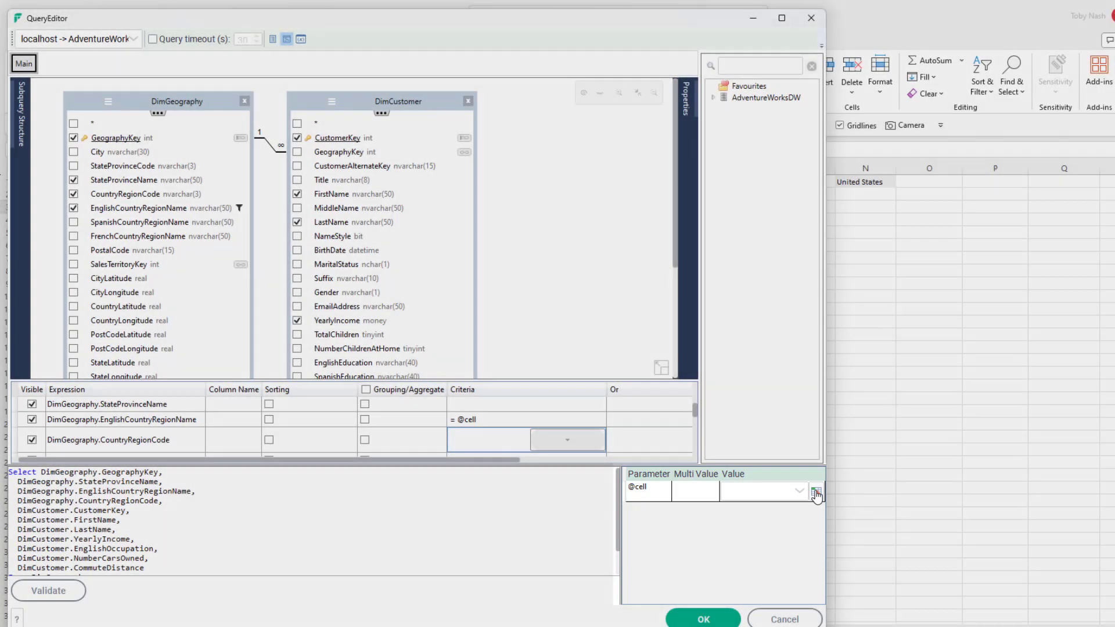
click(816, 494)
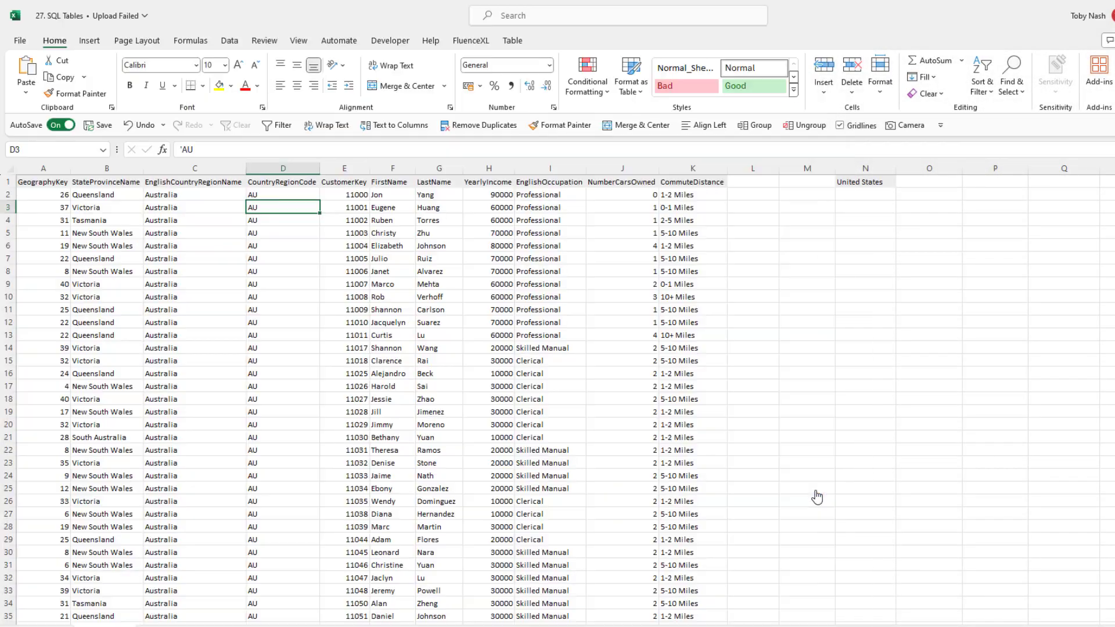
click(860, 183)
click(709, 316)
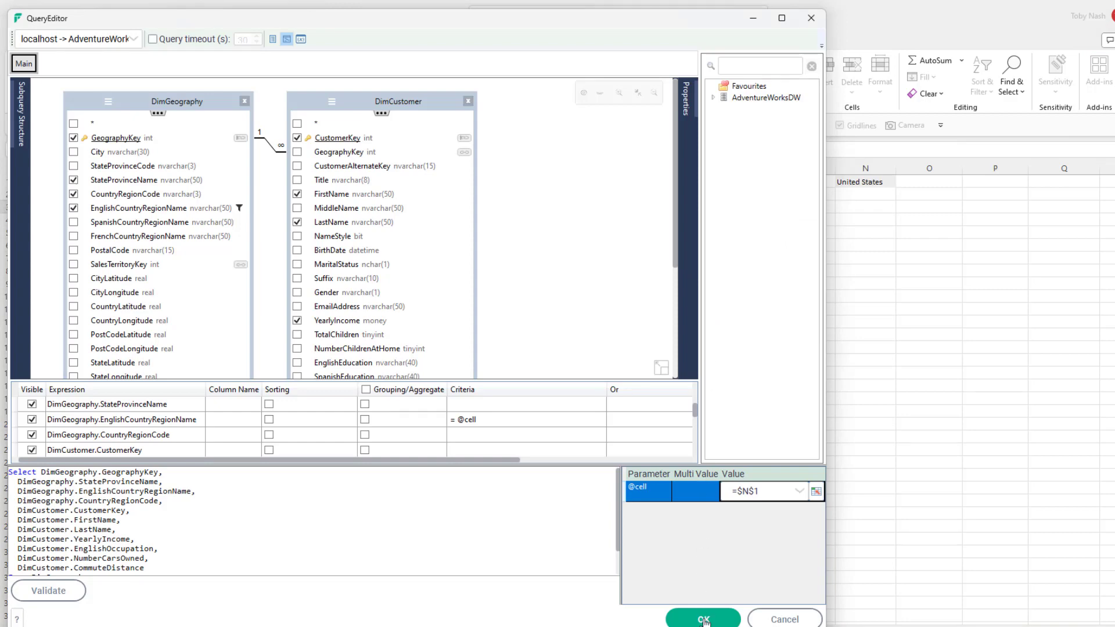
click(704, 620)
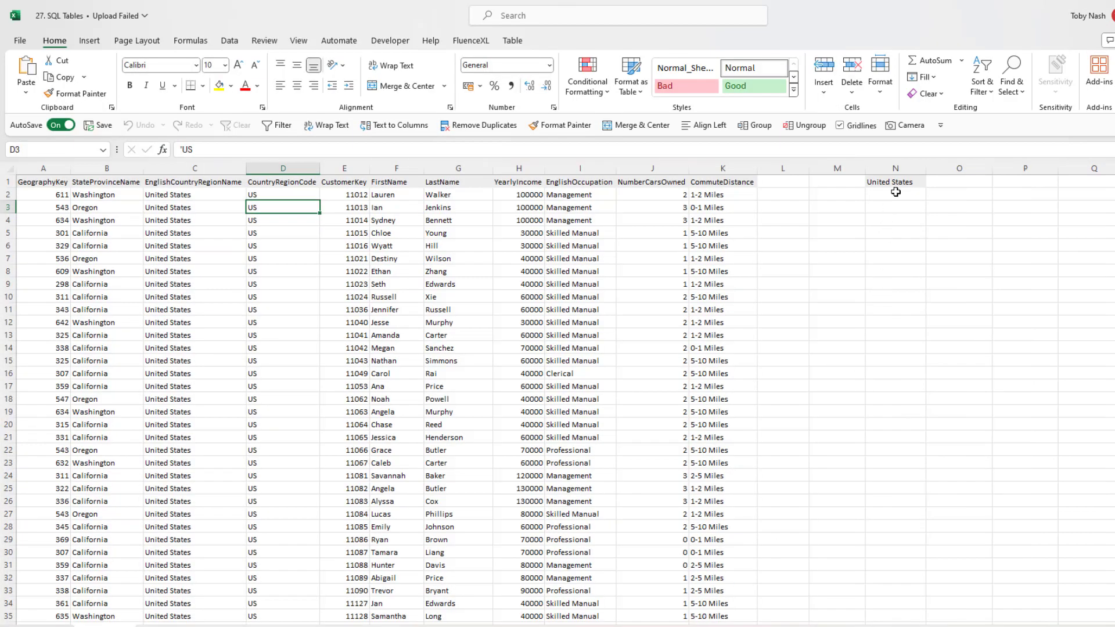
Set the linked country cell N1 to Australia
click(897, 183)
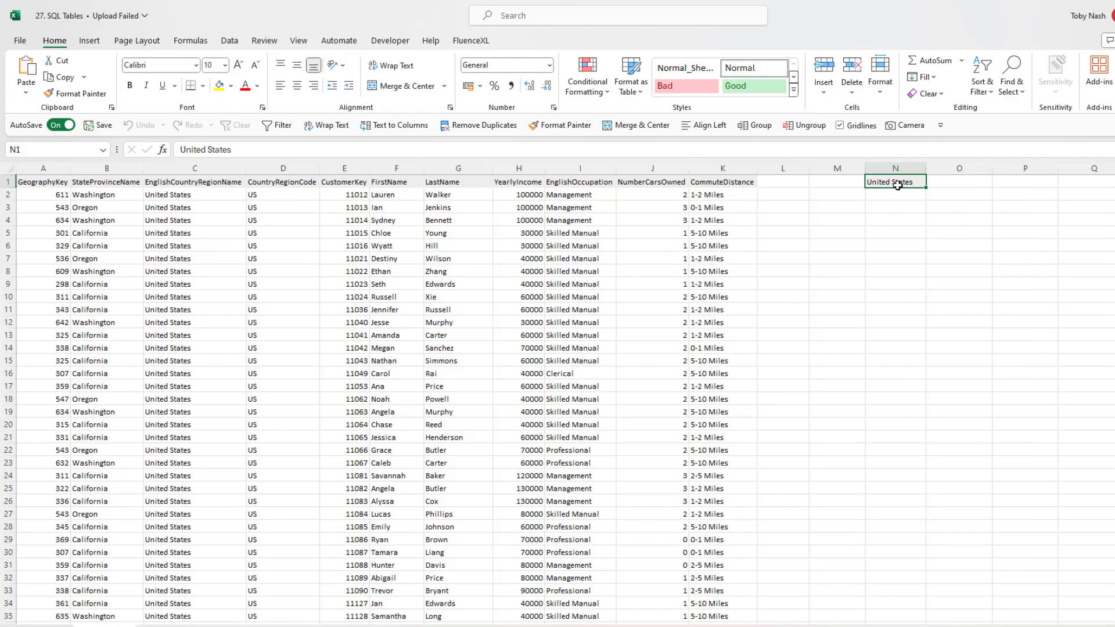
text(Australia)
key(Return)
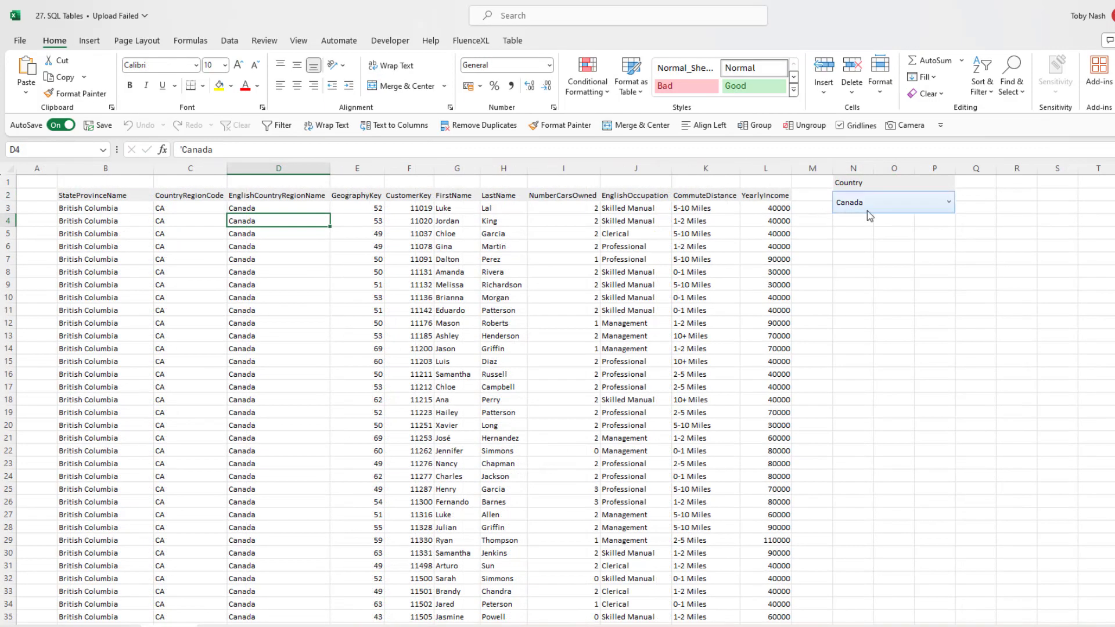
click(917, 204)
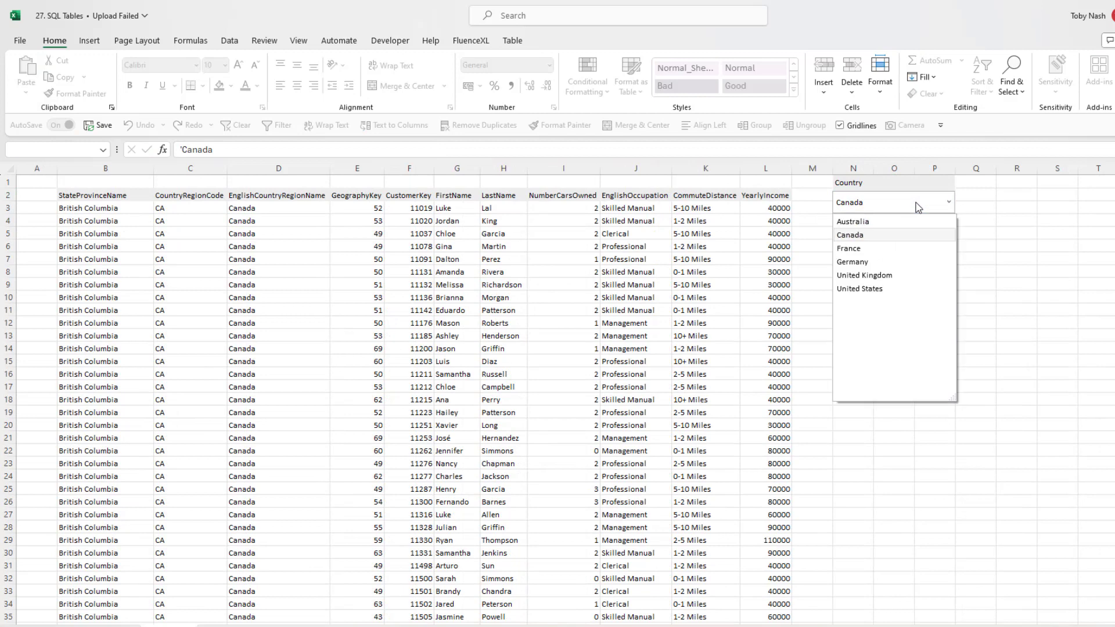
click(902, 250)
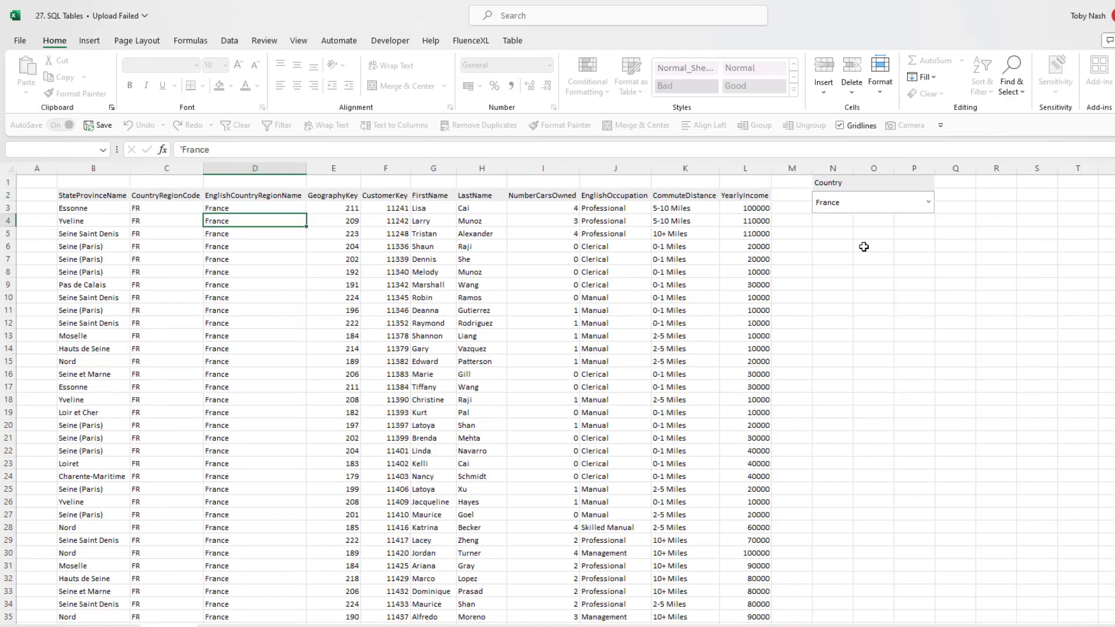
double_click(289, 223)
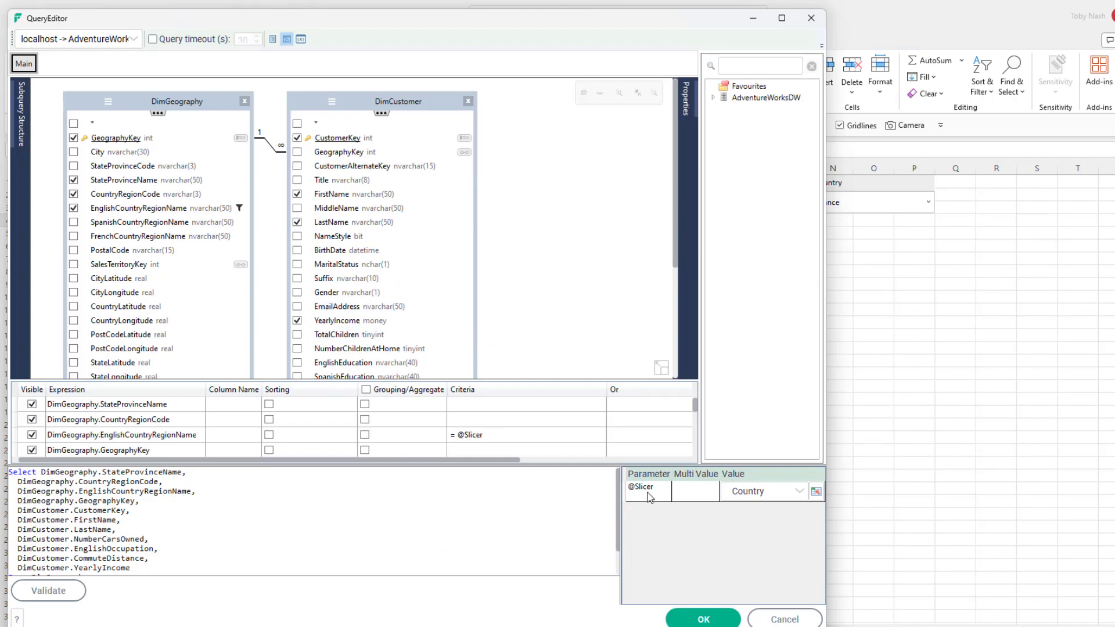
click(800, 492)
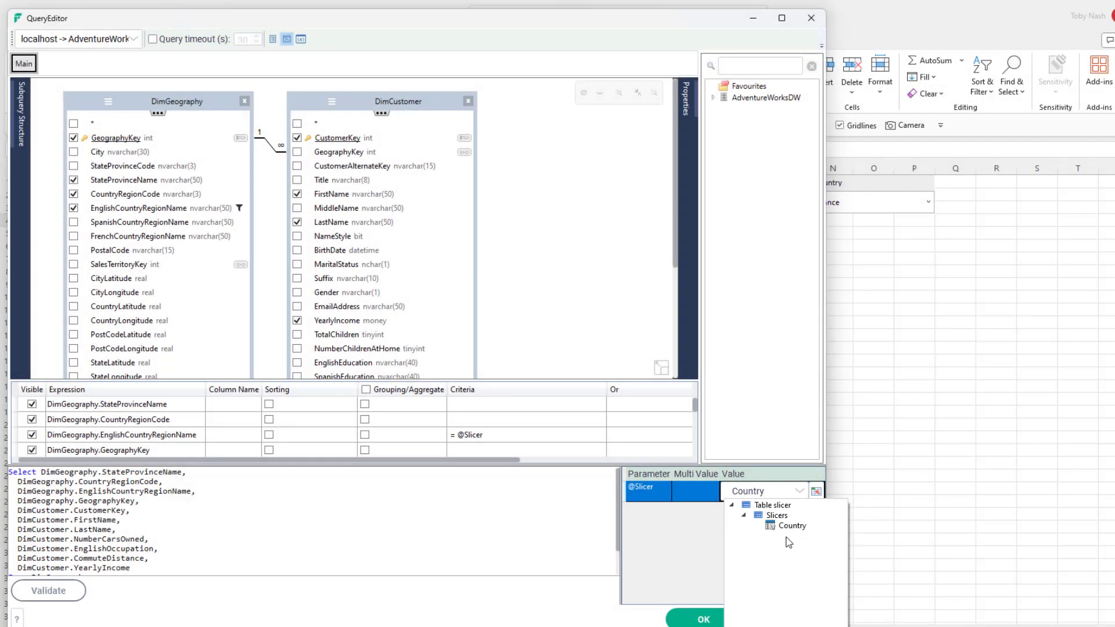
click(792, 527)
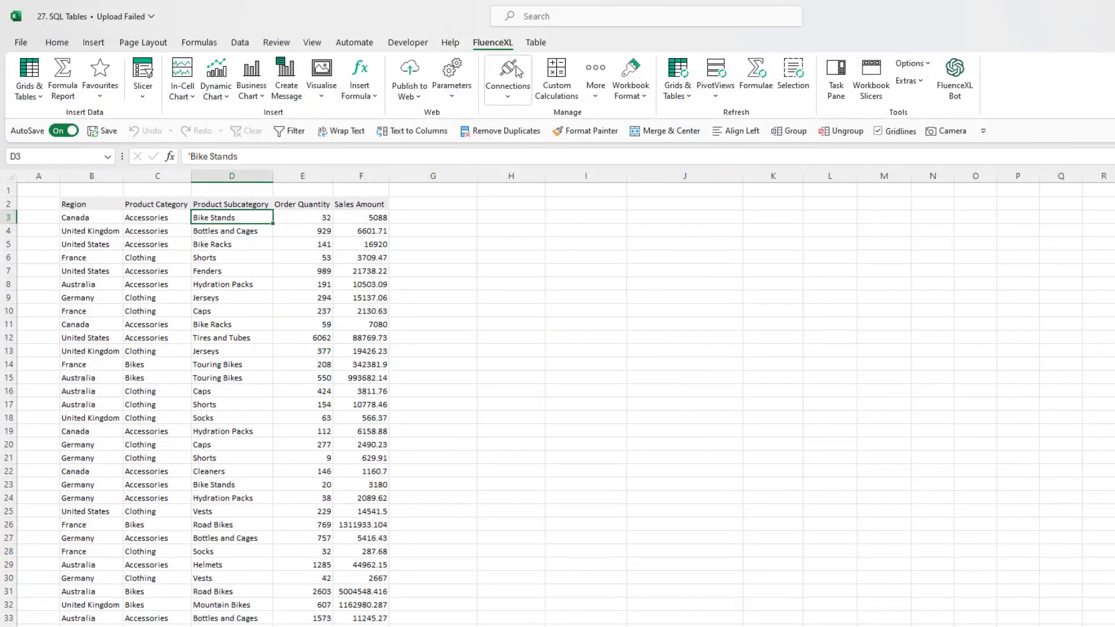
Add a calculation column after Sales Amount in the product table and name it Average Sales Amount
click(534, 44)
click(360, 204)
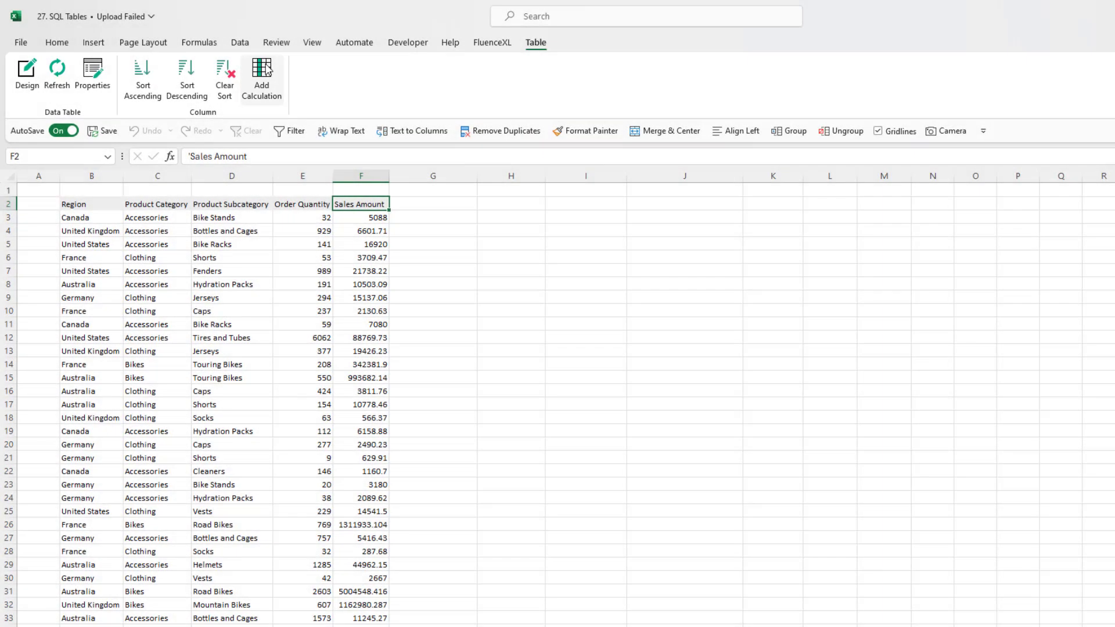
click(264, 70)
click(397, 202)
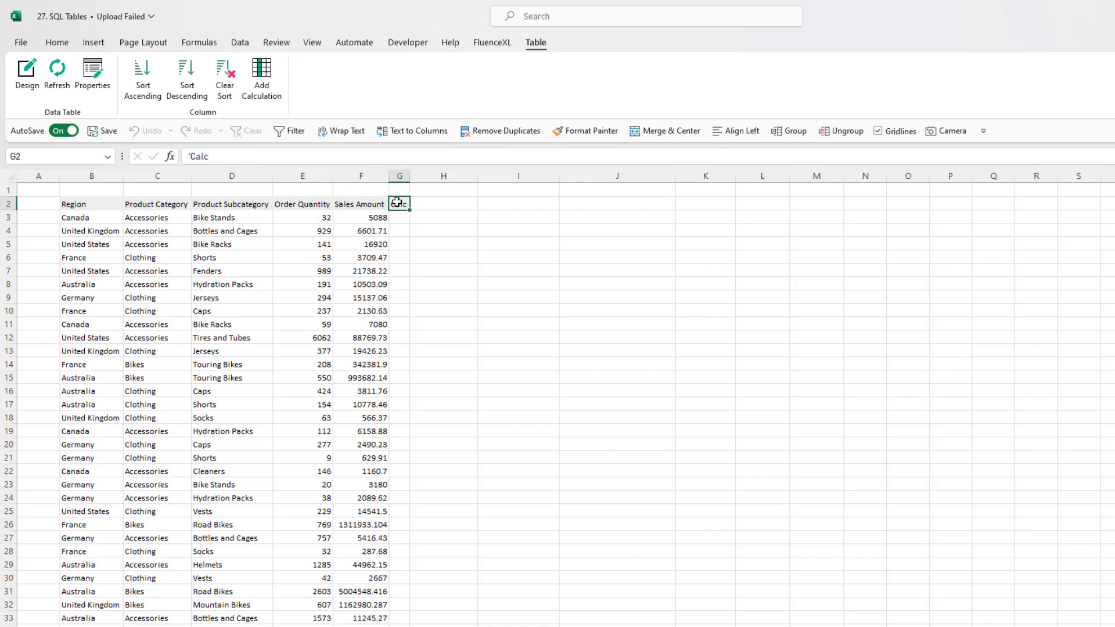
text(Average )
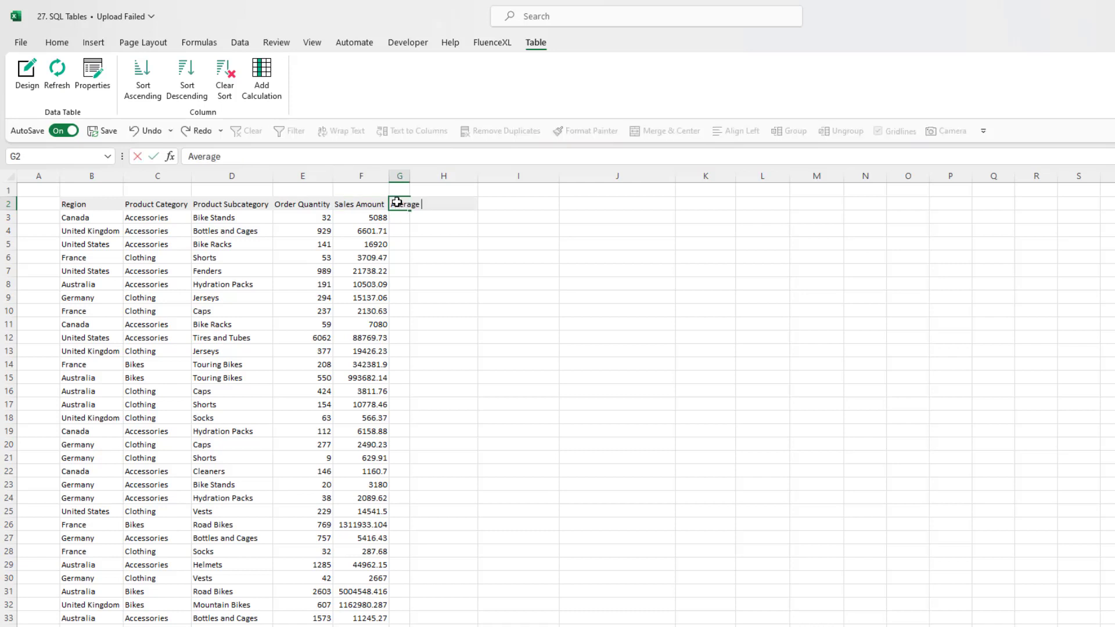
text(Sales Amount)
key(Return)
Enter a formula in G3 that divides the row's Sales Amount by its Order Quantity
text(=)
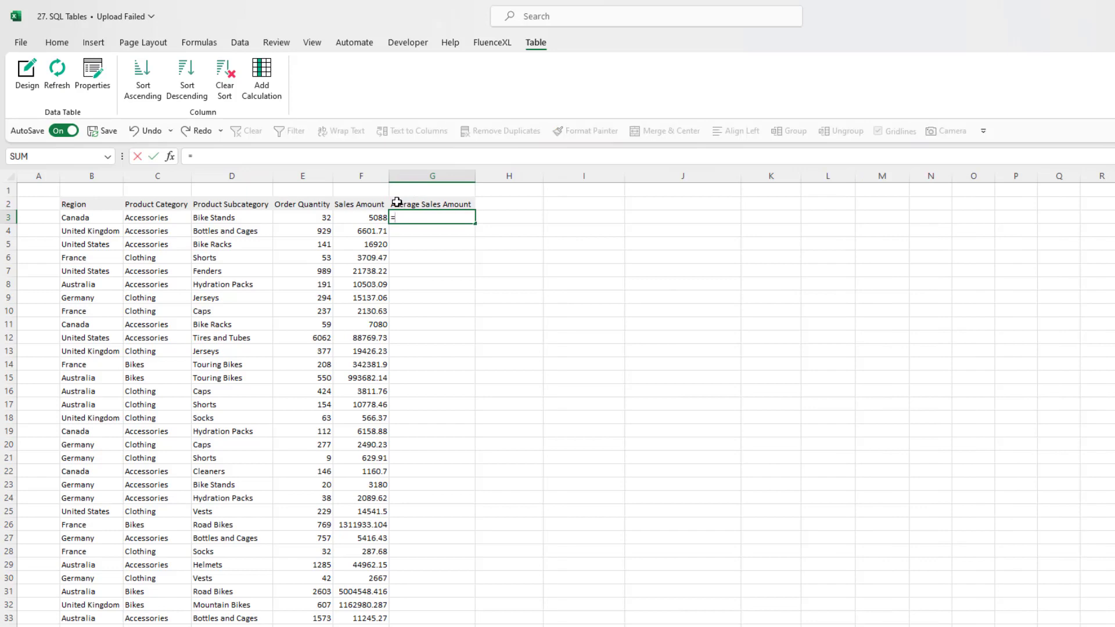
key(Left)
text(/)
key(Left)
key(Left)
key(Return)
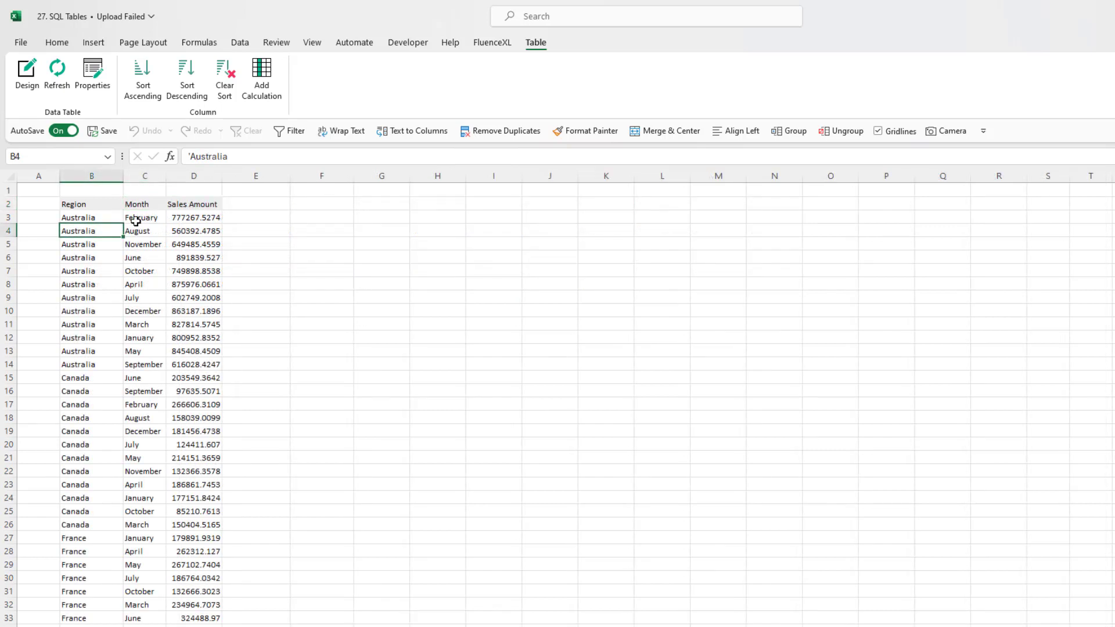
Pivot the Month column of the regional sales table so each month becomes its own column
click(148, 205)
right_click(149, 206)
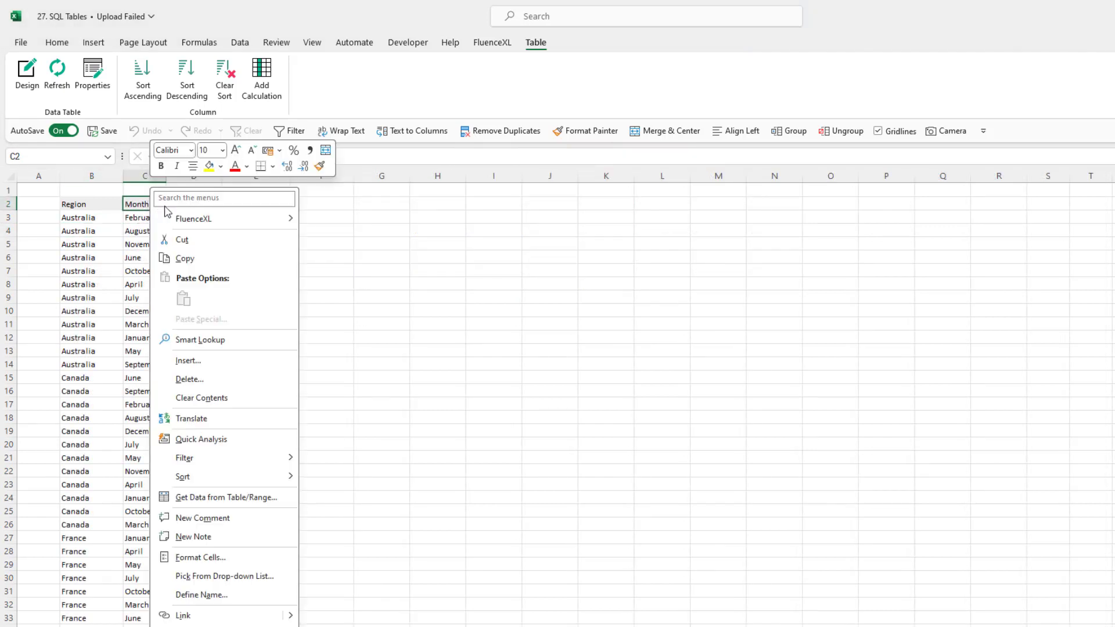
mouse_move(289, 221)
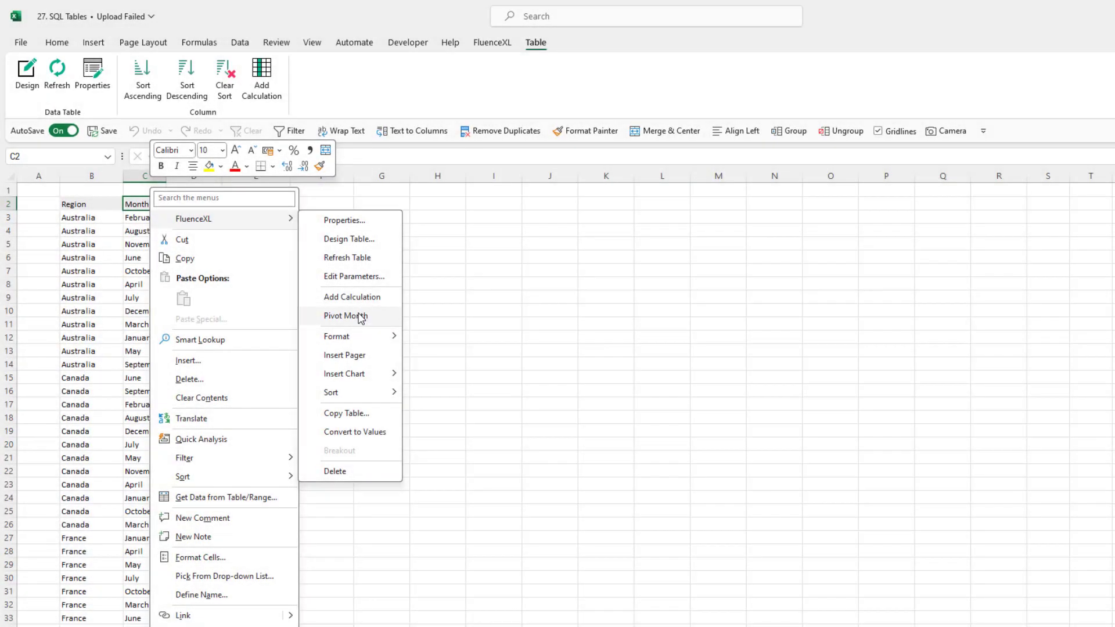
click(360, 316)
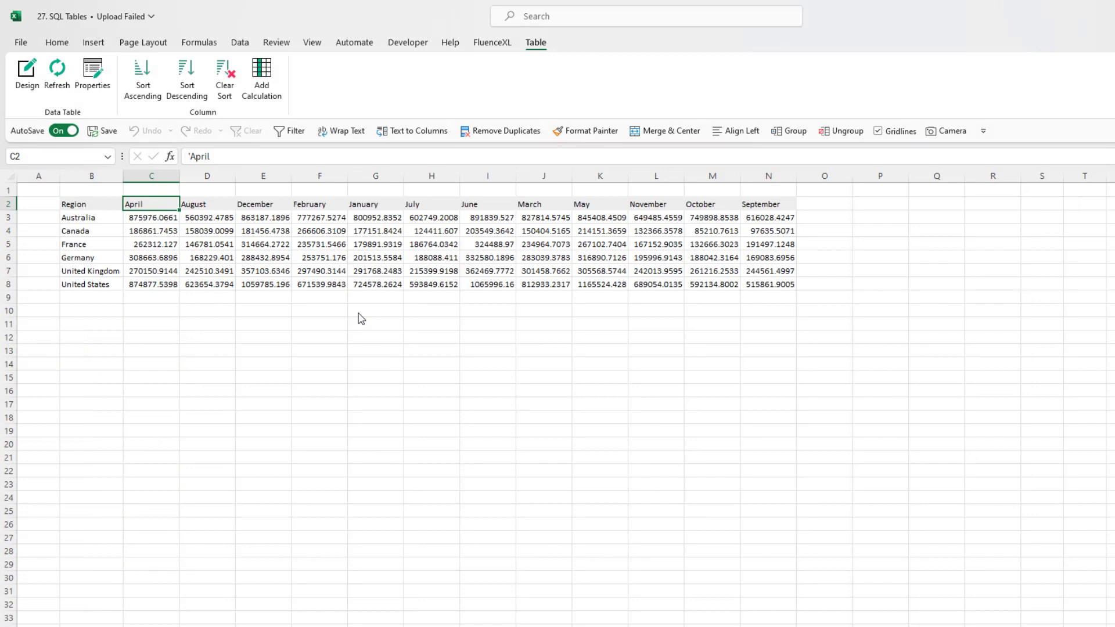